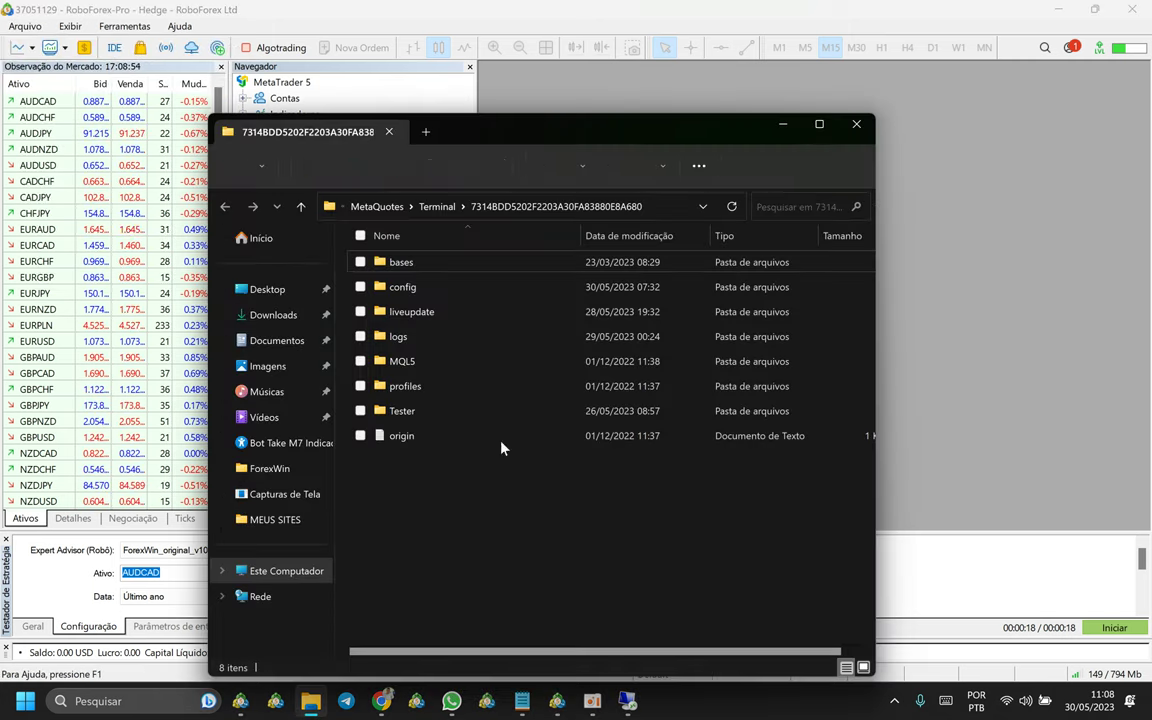
- Open the Experts folder inside MQL5 to check the installed robot files, and close the folder window
click(399, 366)
double_click(410, 366)
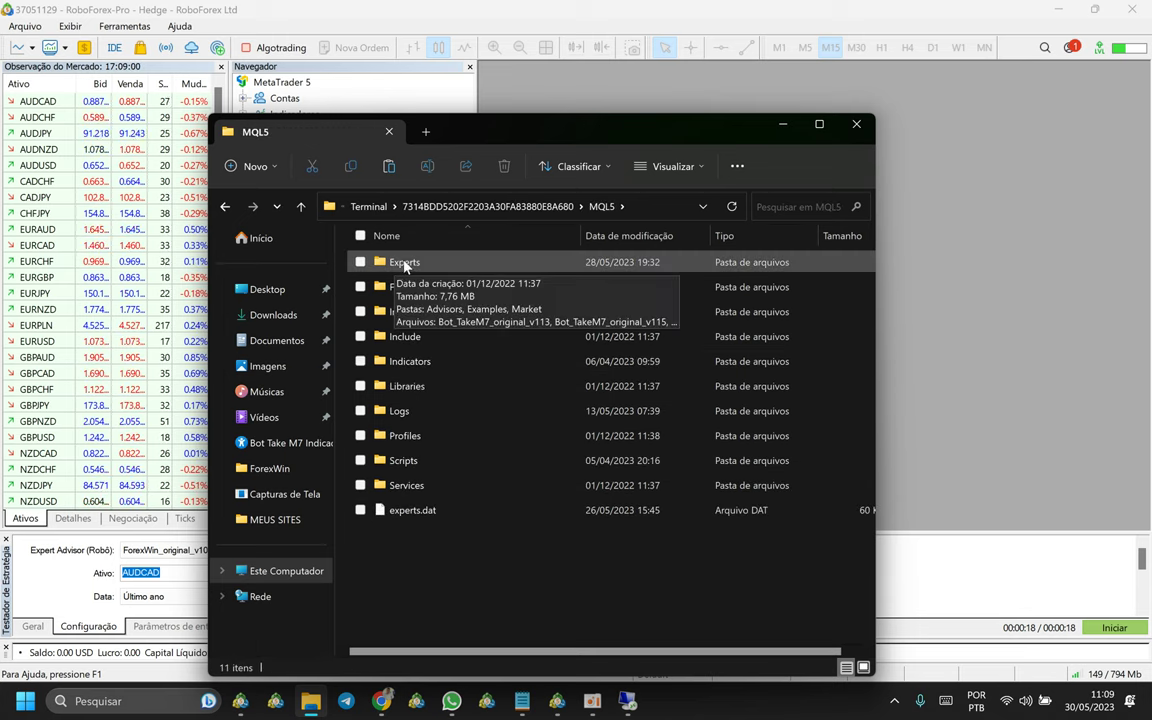
double_click(405, 263)
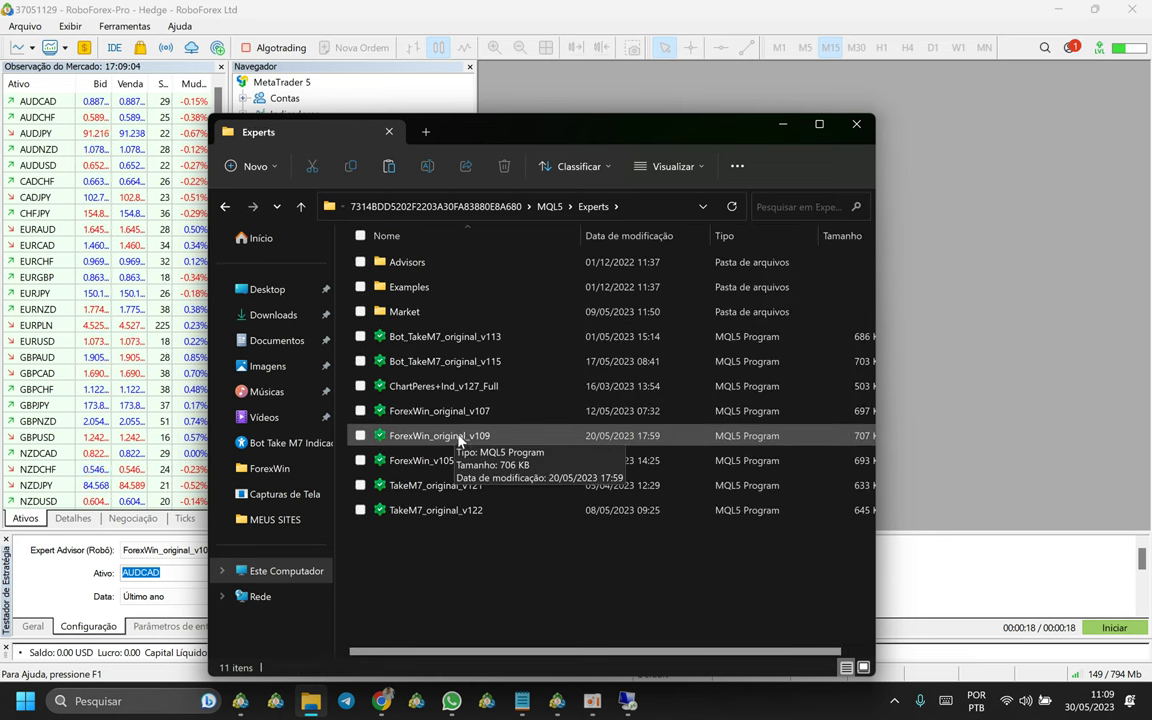
click(855, 124)
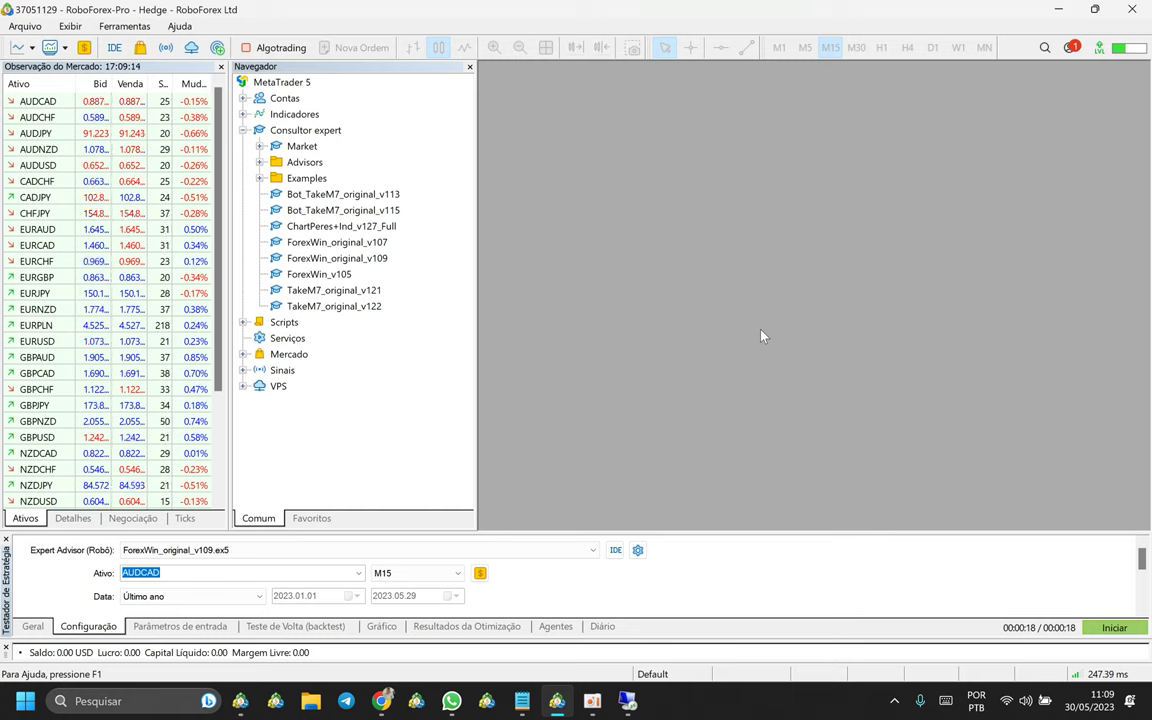
- Locate ForexWin_original_v109 among the expert advisors in the Navigator, and collapse the Consultor expert list
click(376, 259)
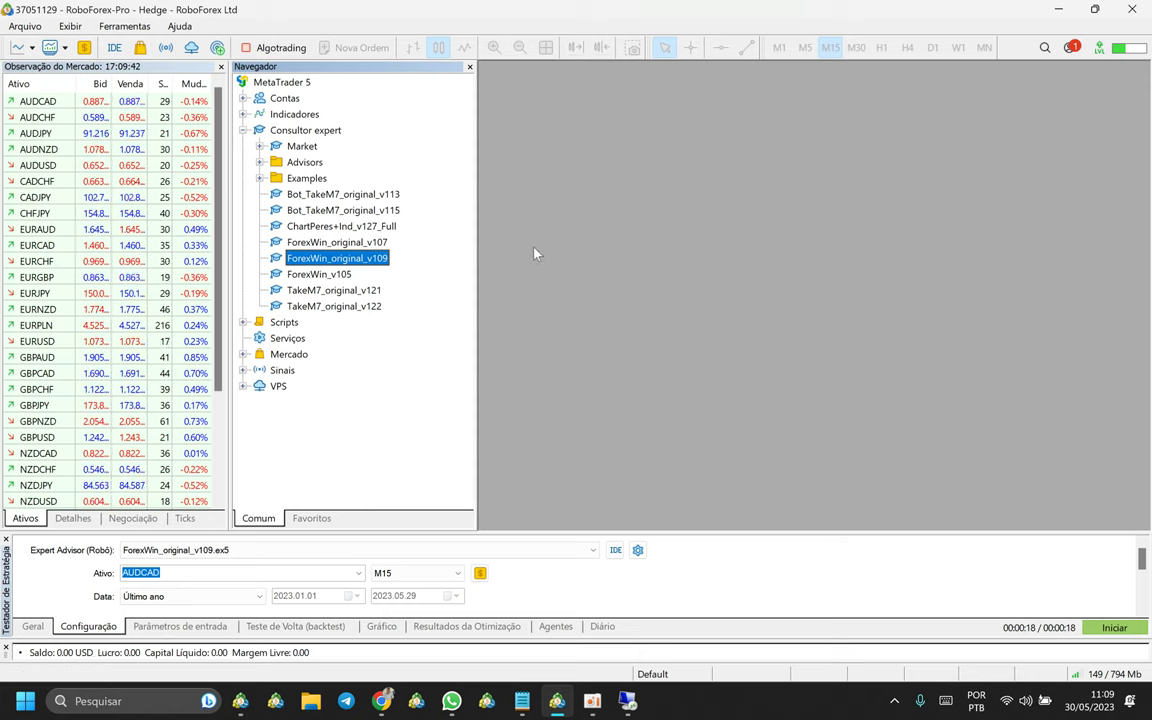
click(241, 131)
double_click(318, 133)
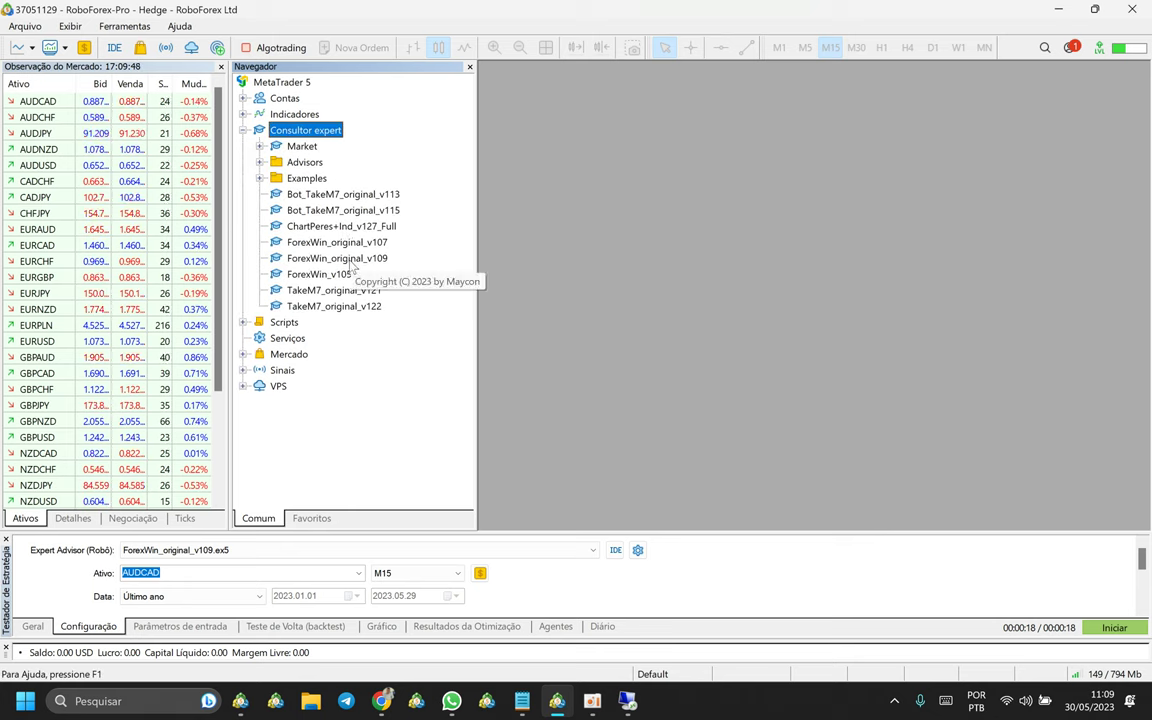
click(244, 131)
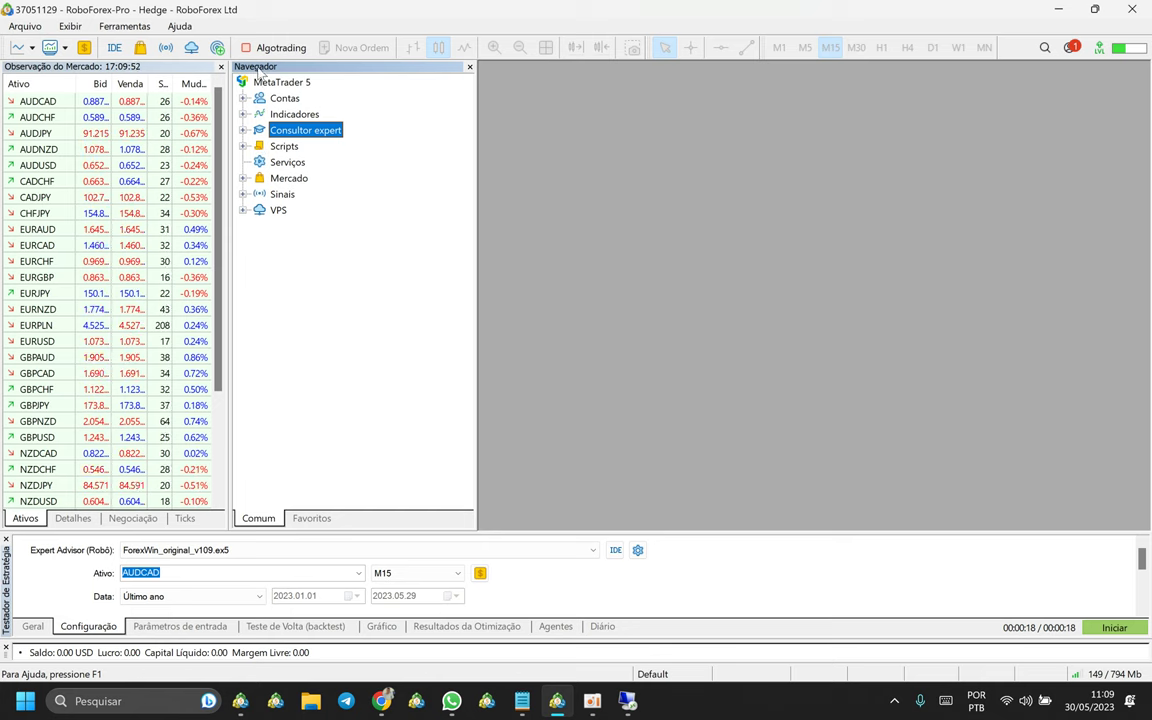
click(70, 26)
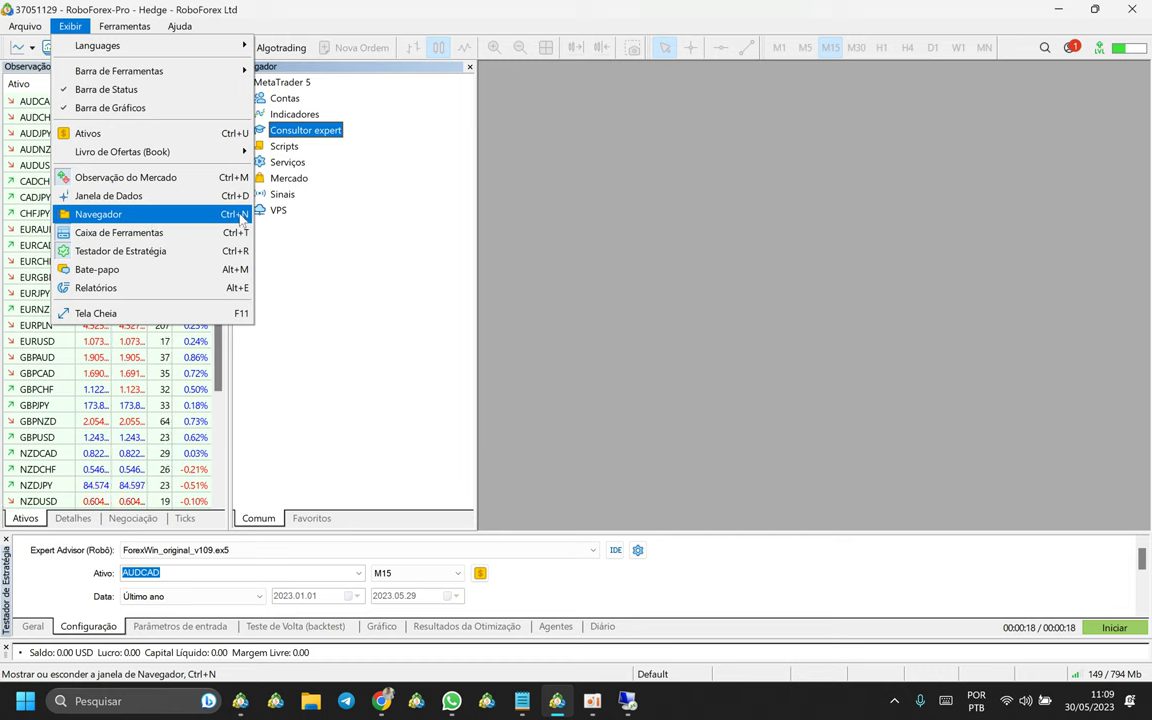
click(488, 172)
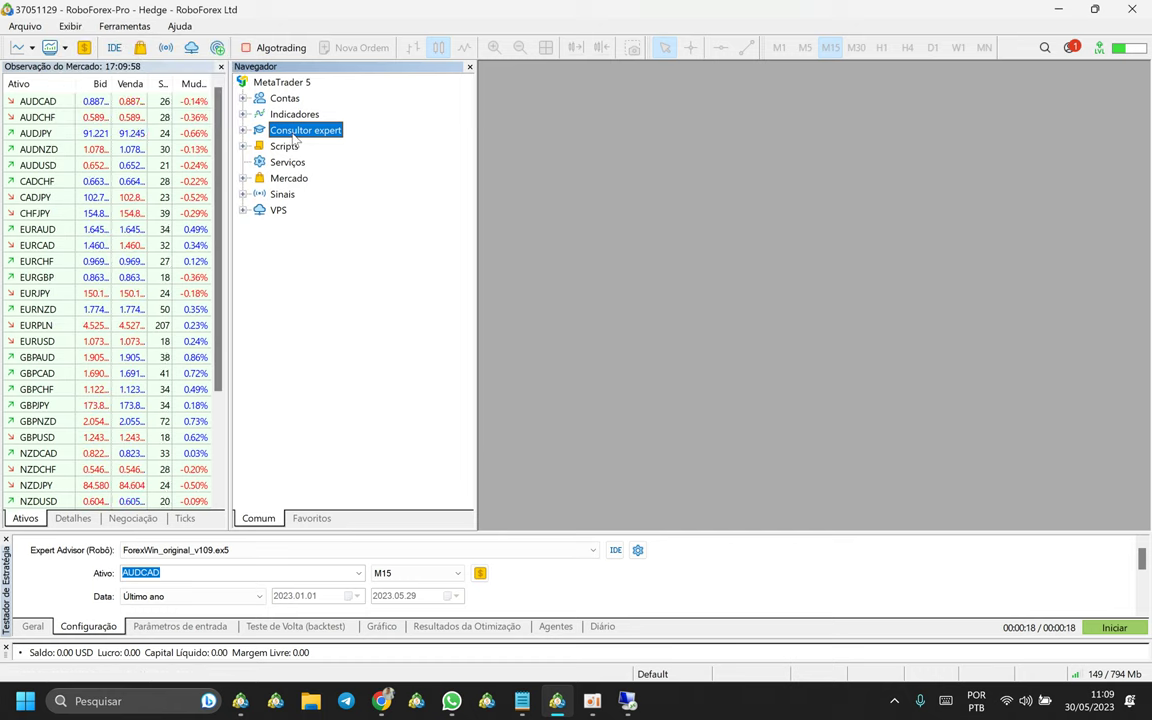
- Refresh the Consultor expert list in the Navigator
right_click(298, 133)
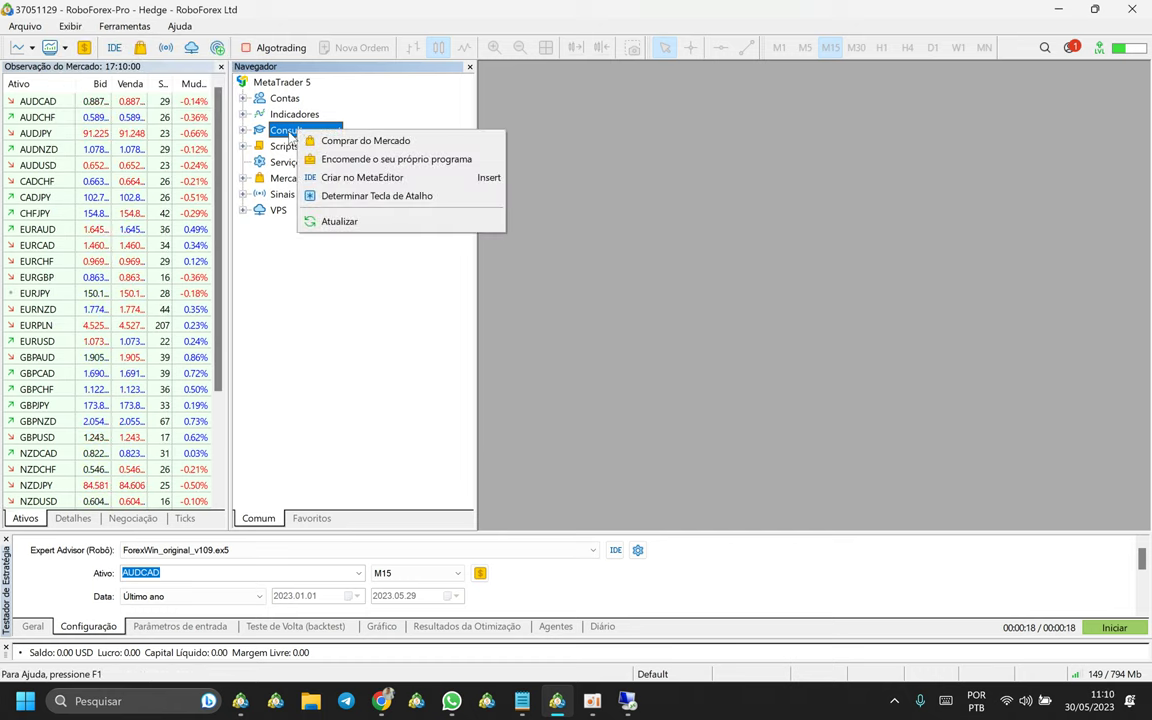
click(345, 221)
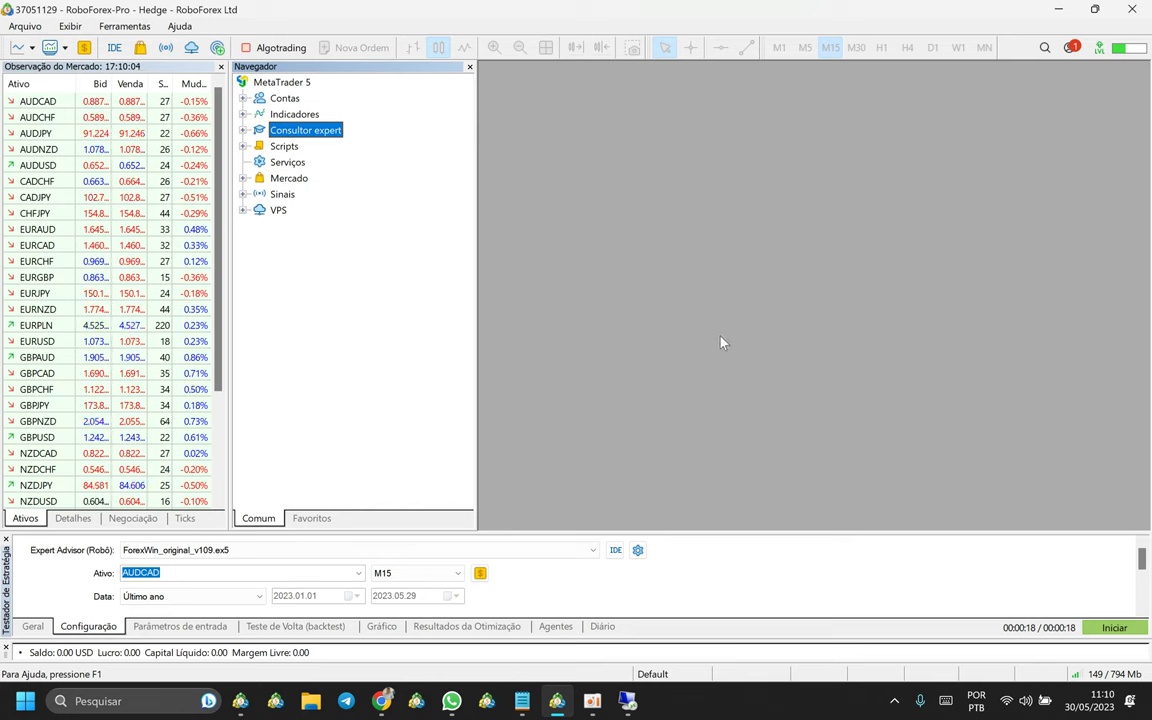
right_click(299, 135)
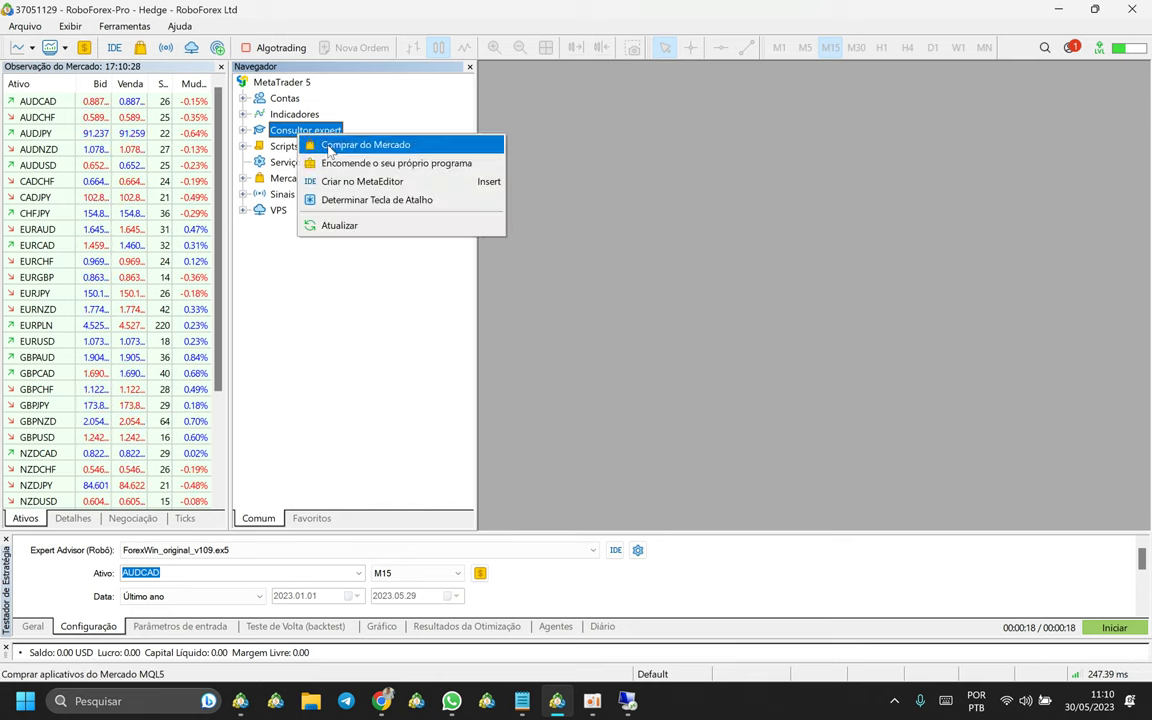
click(334, 224)
right_click(297, 132)
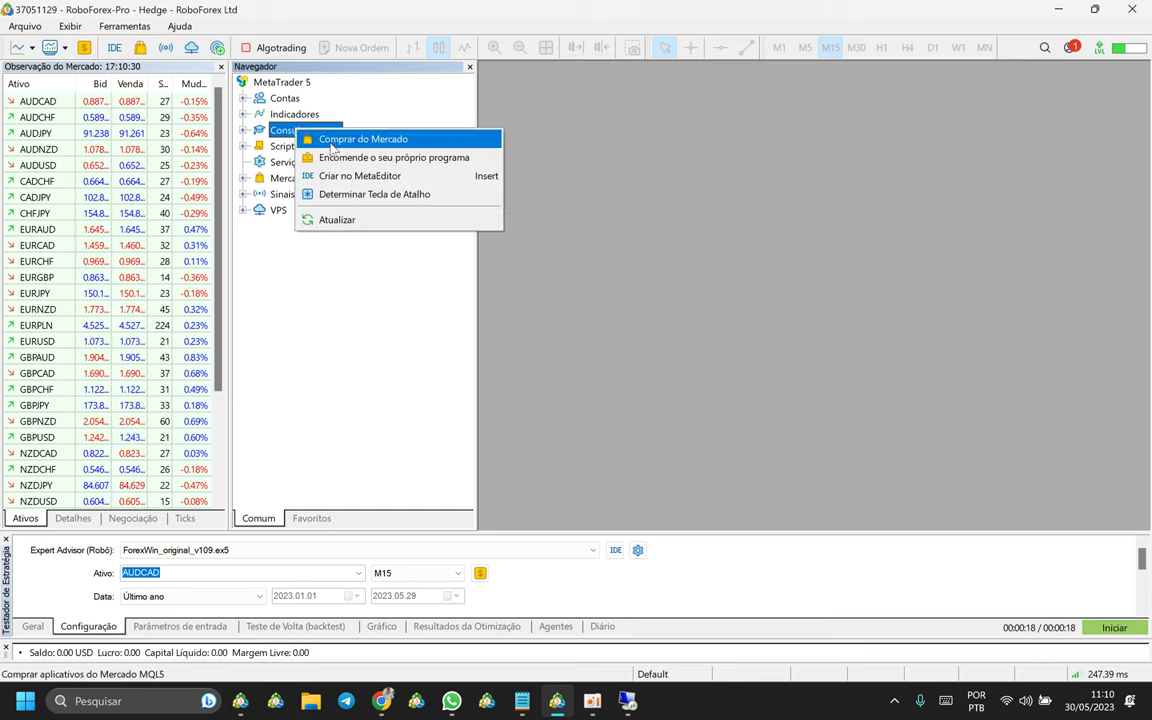
click(340, 220)
right_click(300, 129)
click(350, 218)
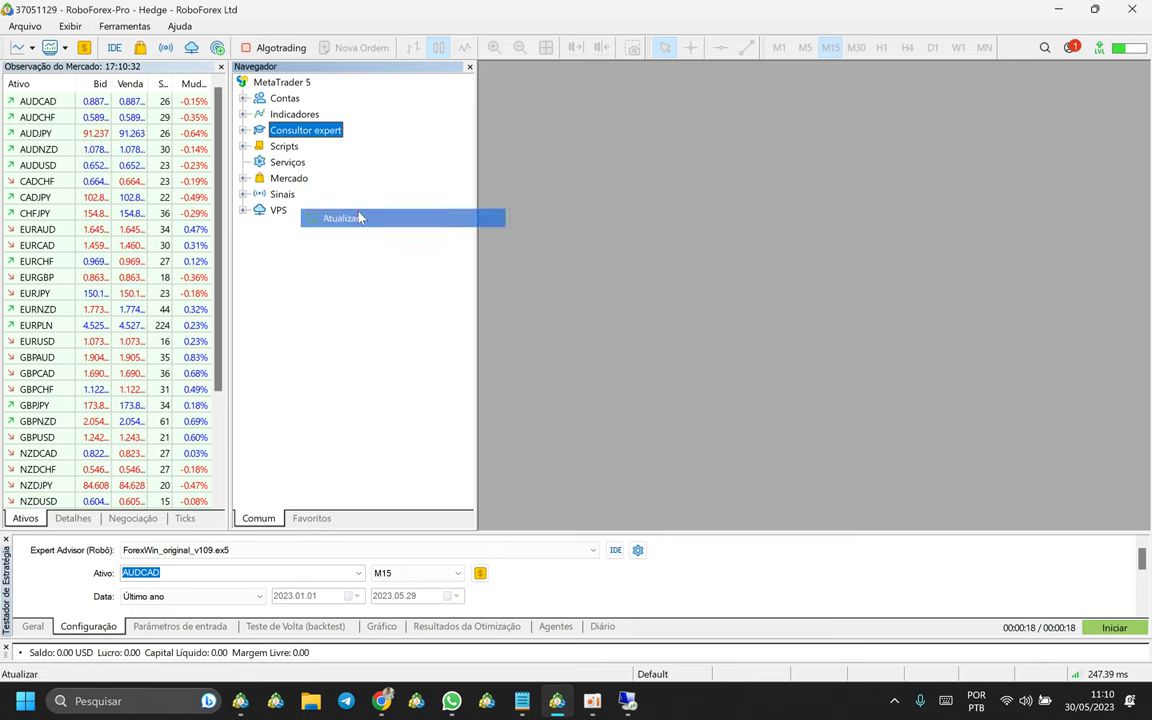
right_click(305, 132)
click(340, 220)
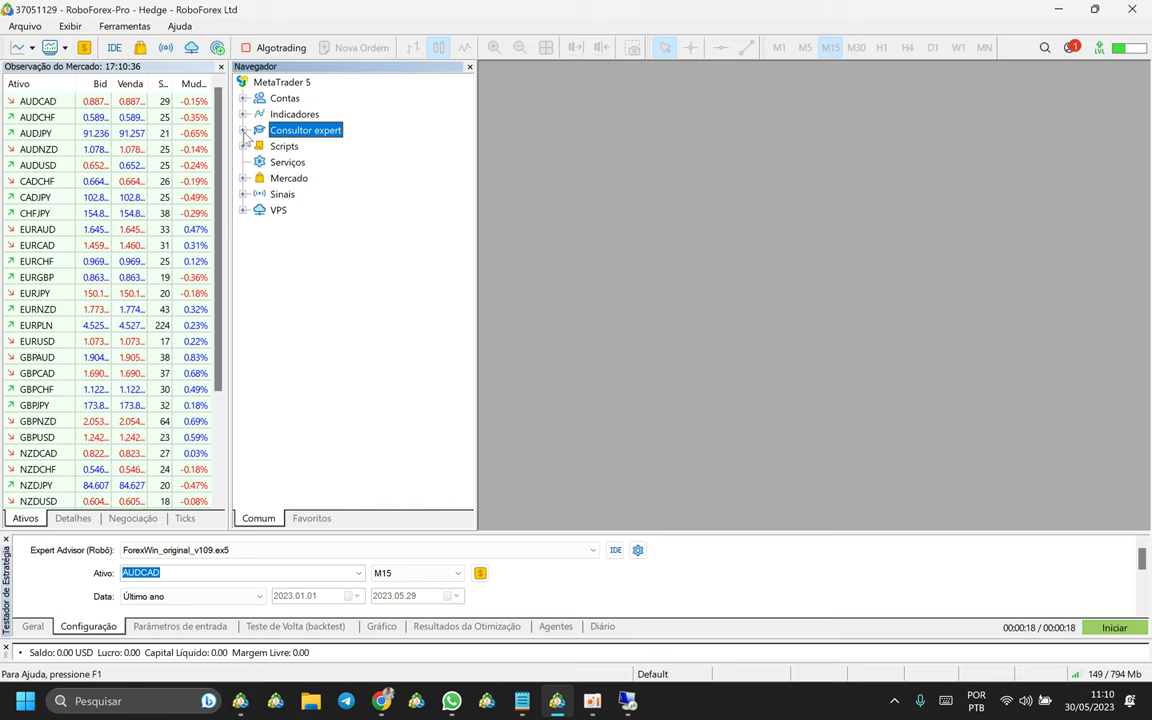
- Expand the Consultor expert list and select ForexWin_original_v109
click(242, 130)
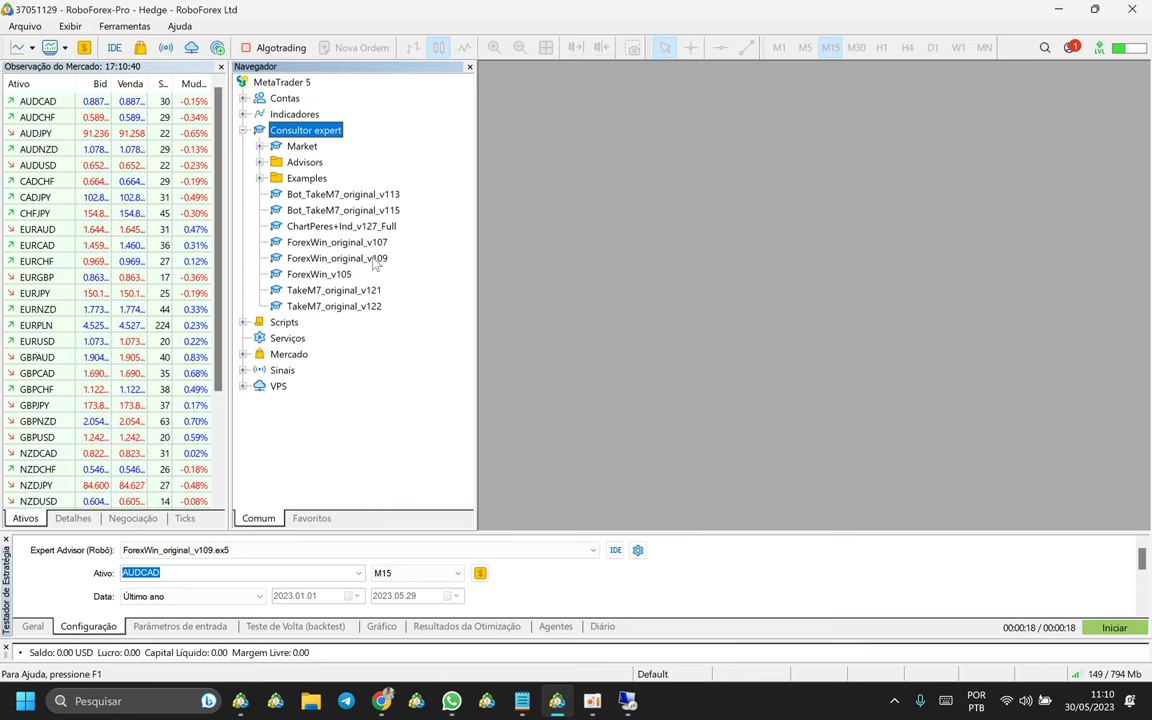
click(310, 260)
right_click(308, 262)
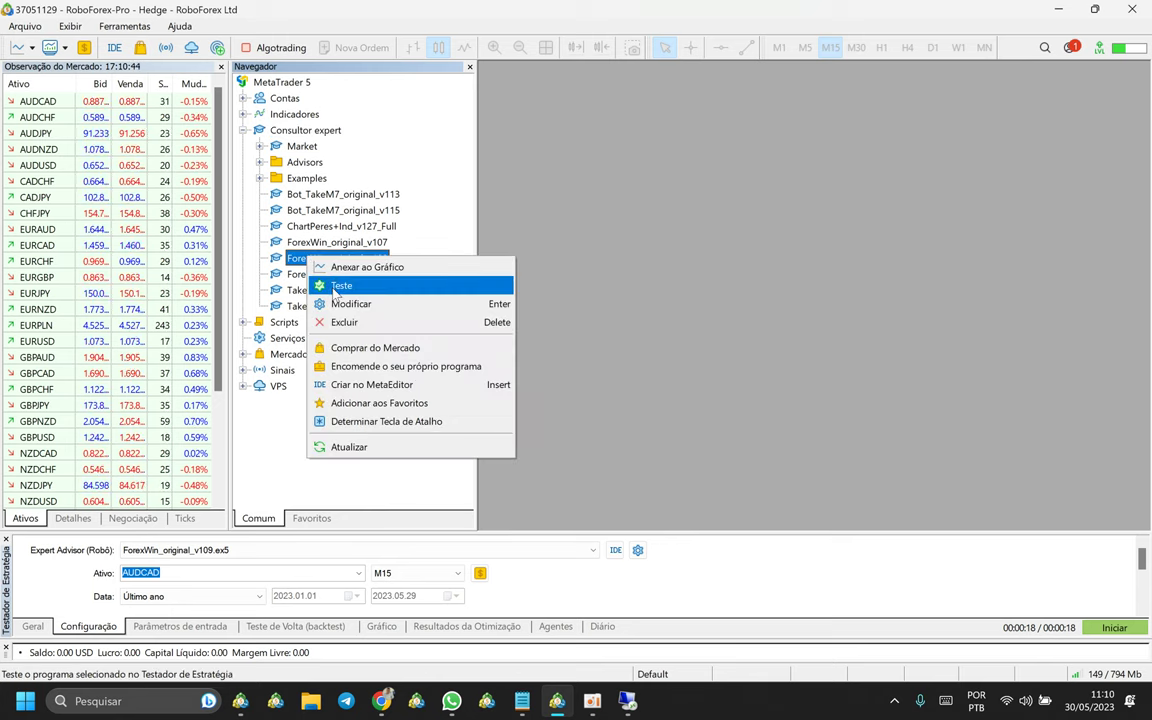
click(620, 254)
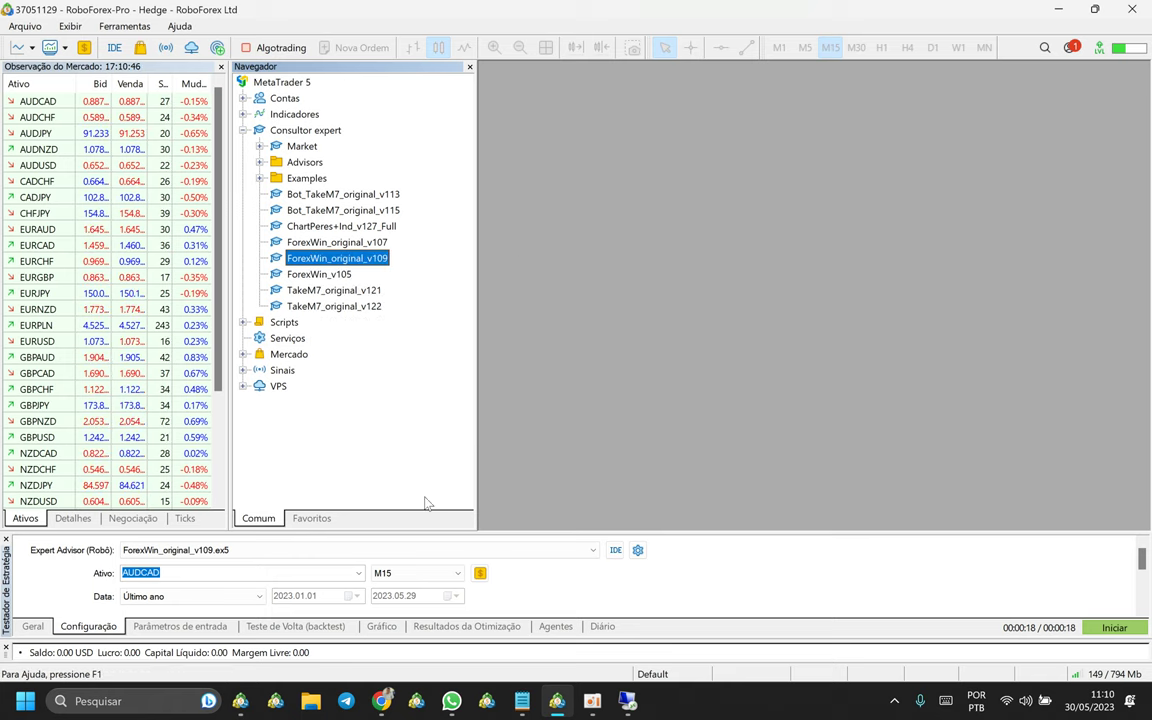
- Enlarge the Strategy Tester to view all its settings, and shrink it back to show the Market Watch and Navigator
drag(201, 533, 212, 52)
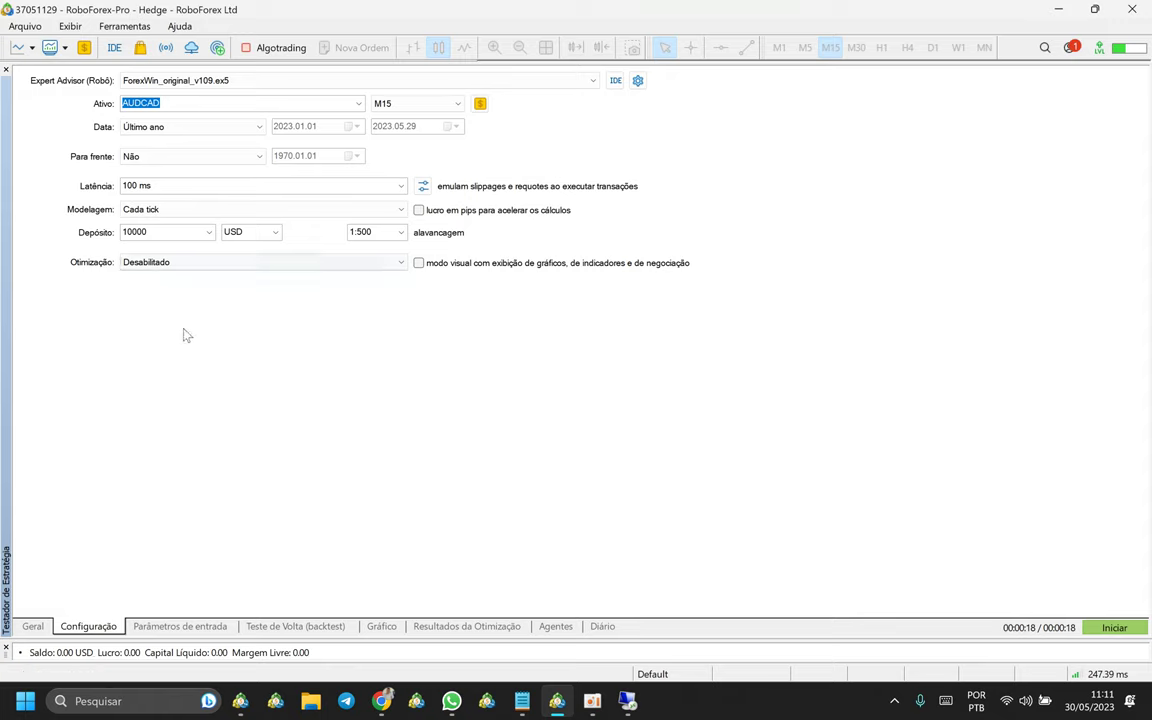
click(176, 102)
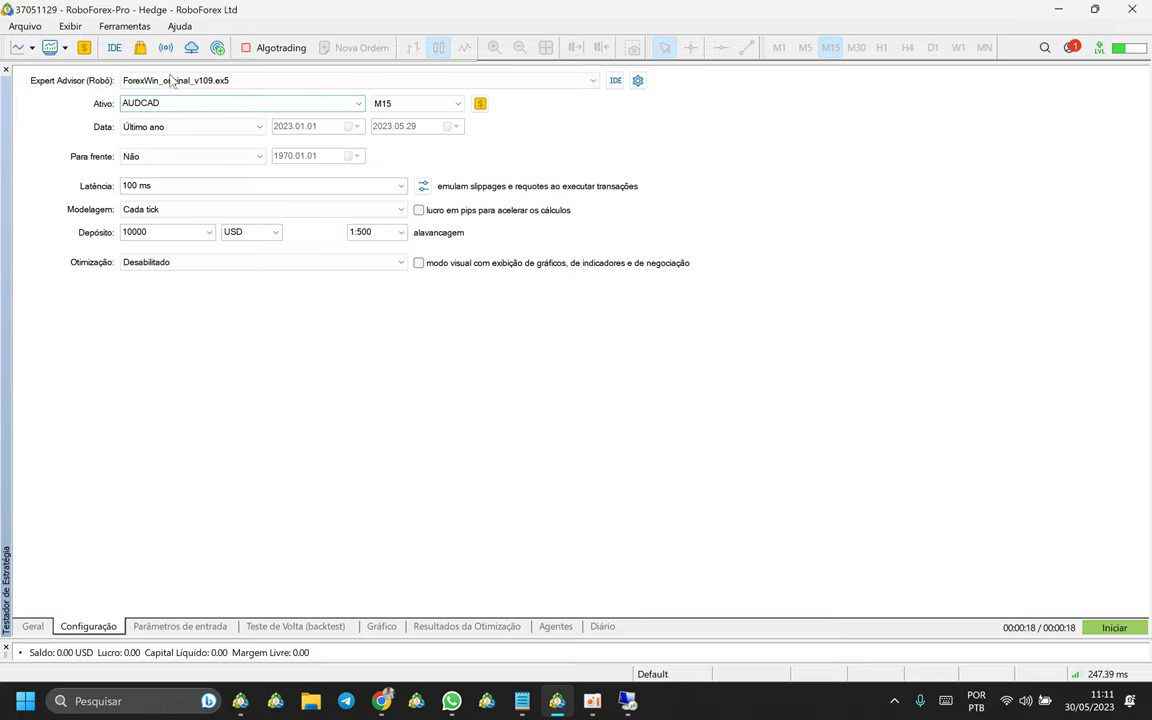
drag(129, 105, 167, 522)
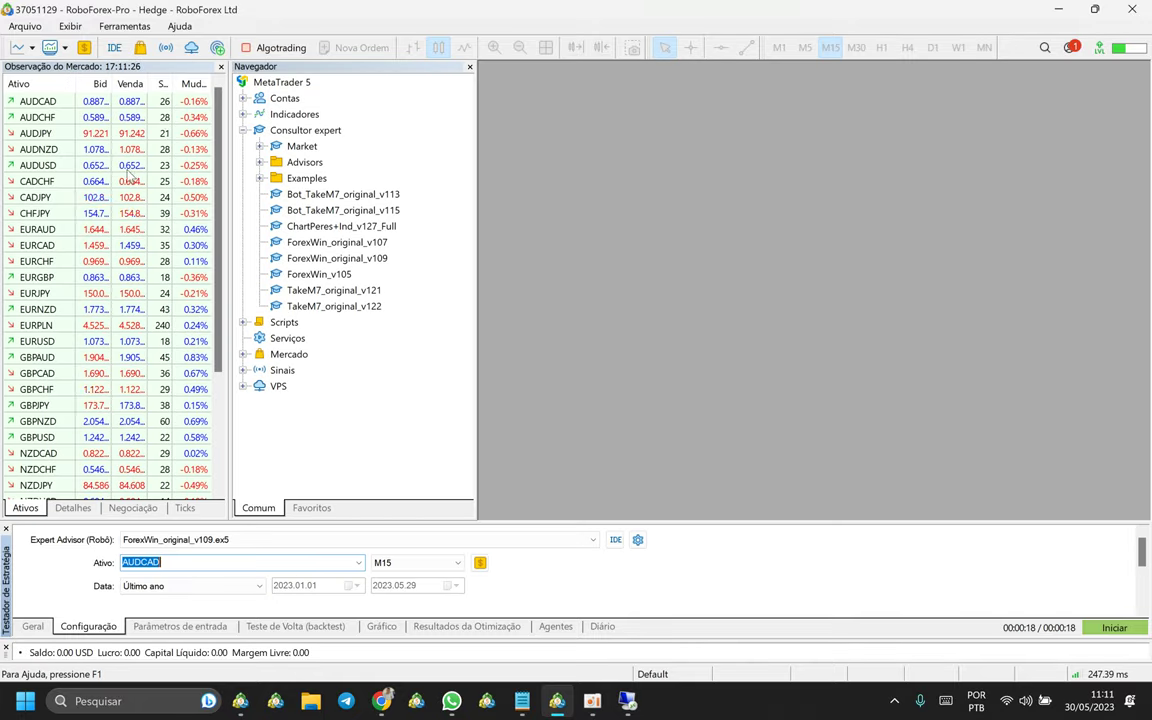
click(70, 26)
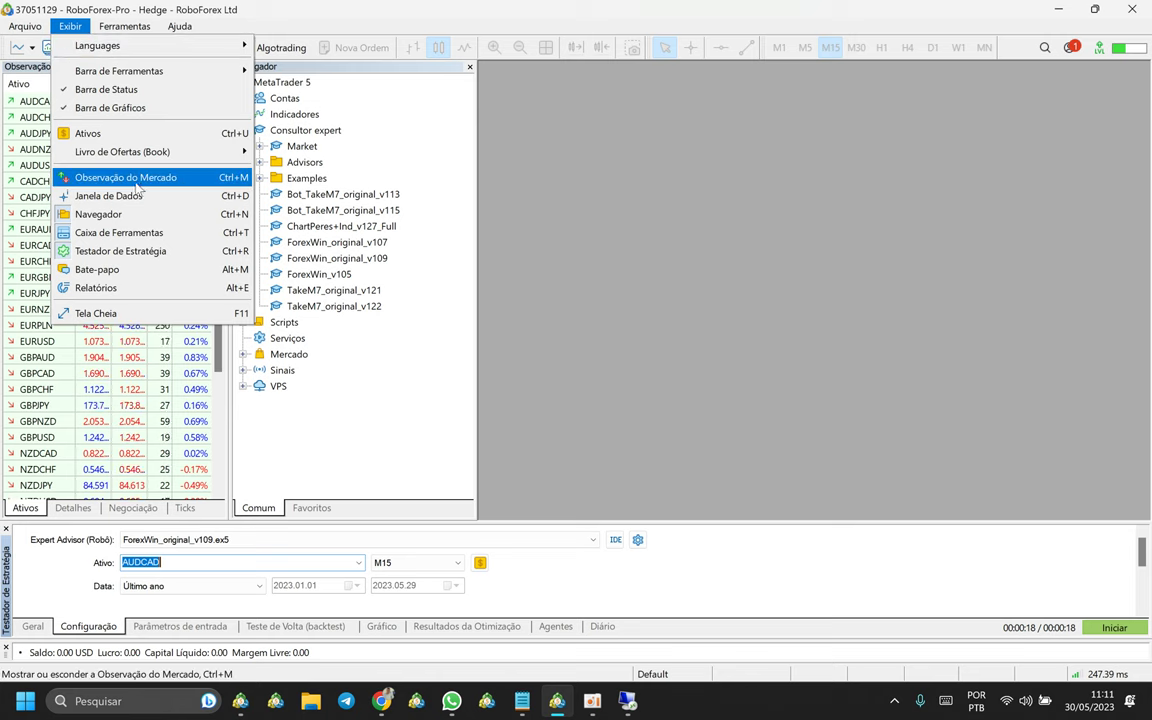
click(165, 436)
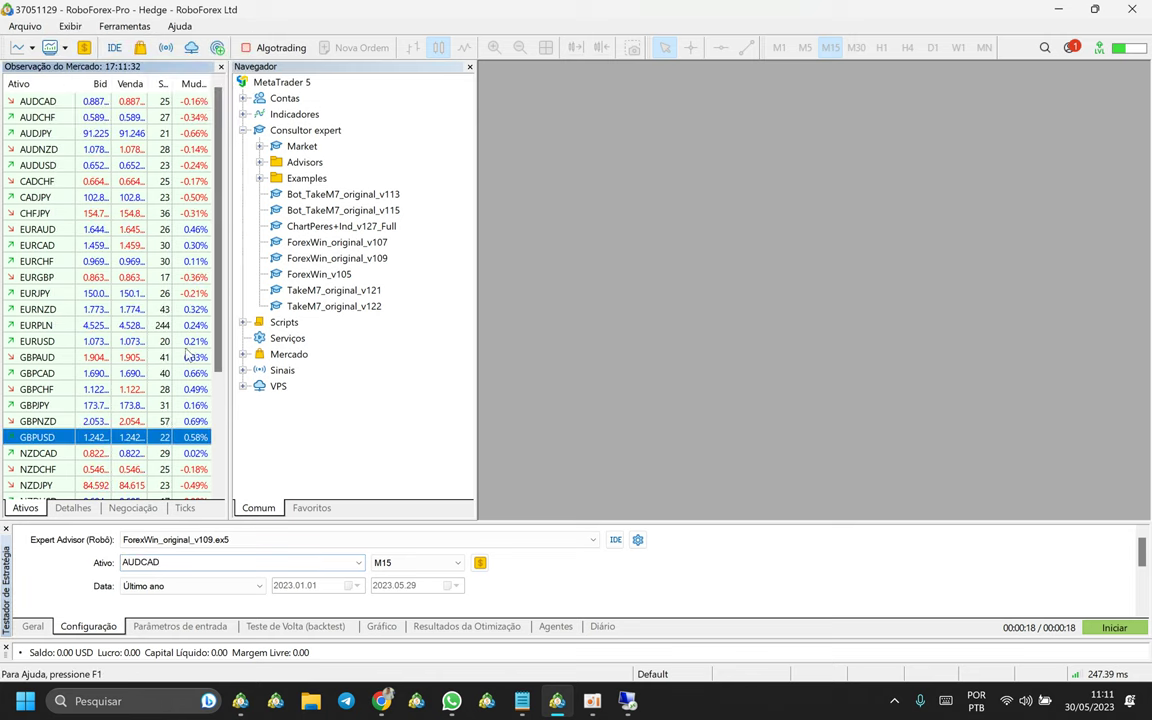
right_click(75, 197)
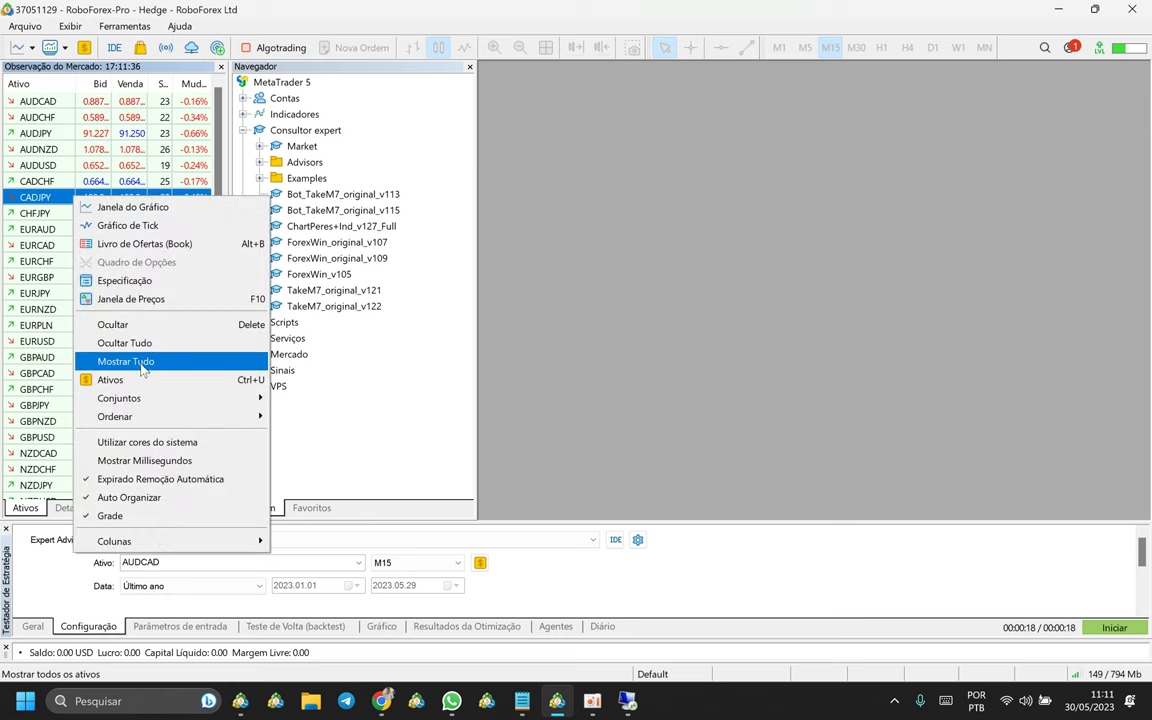
click(47, 165)
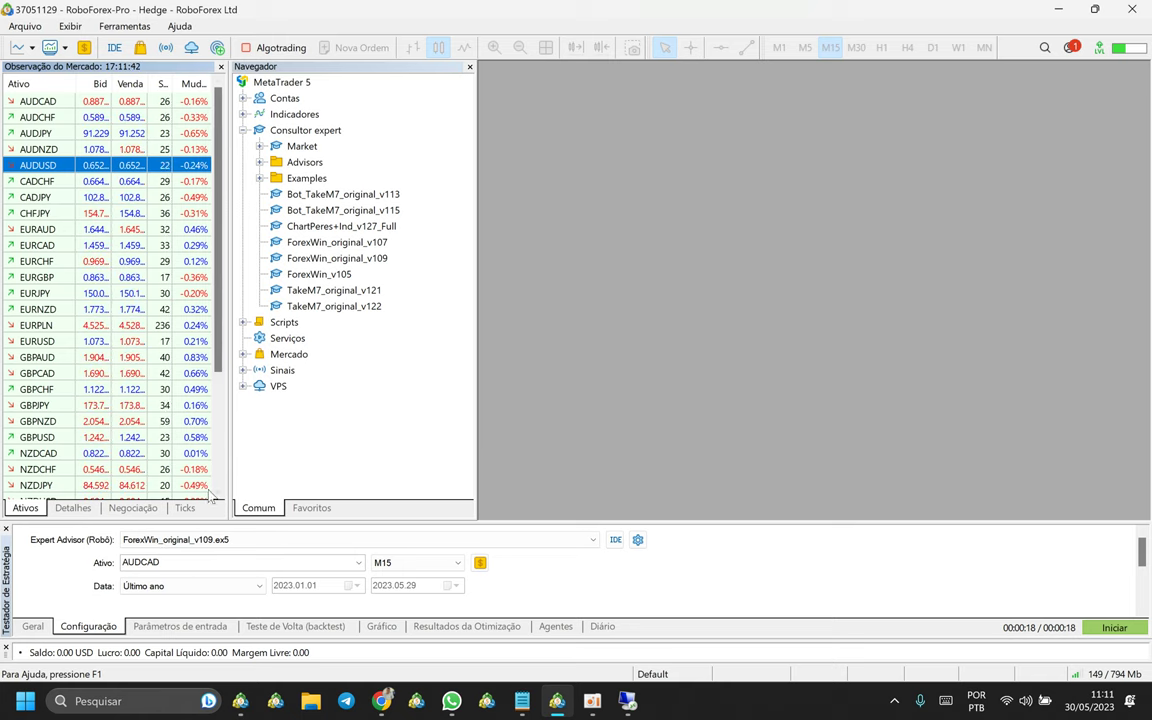
- Enlarge the Strategy Tester to full height and choose AUDCAD as the test asset
drag(203, 521, 200, 58)
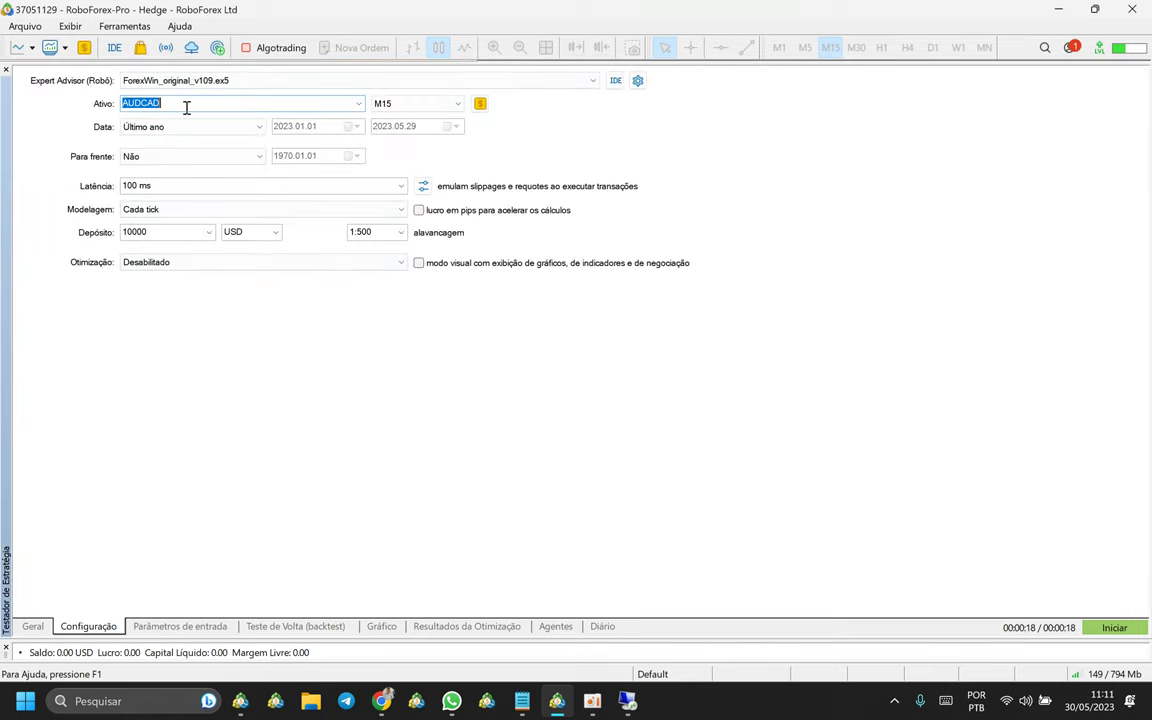
text(AUD)
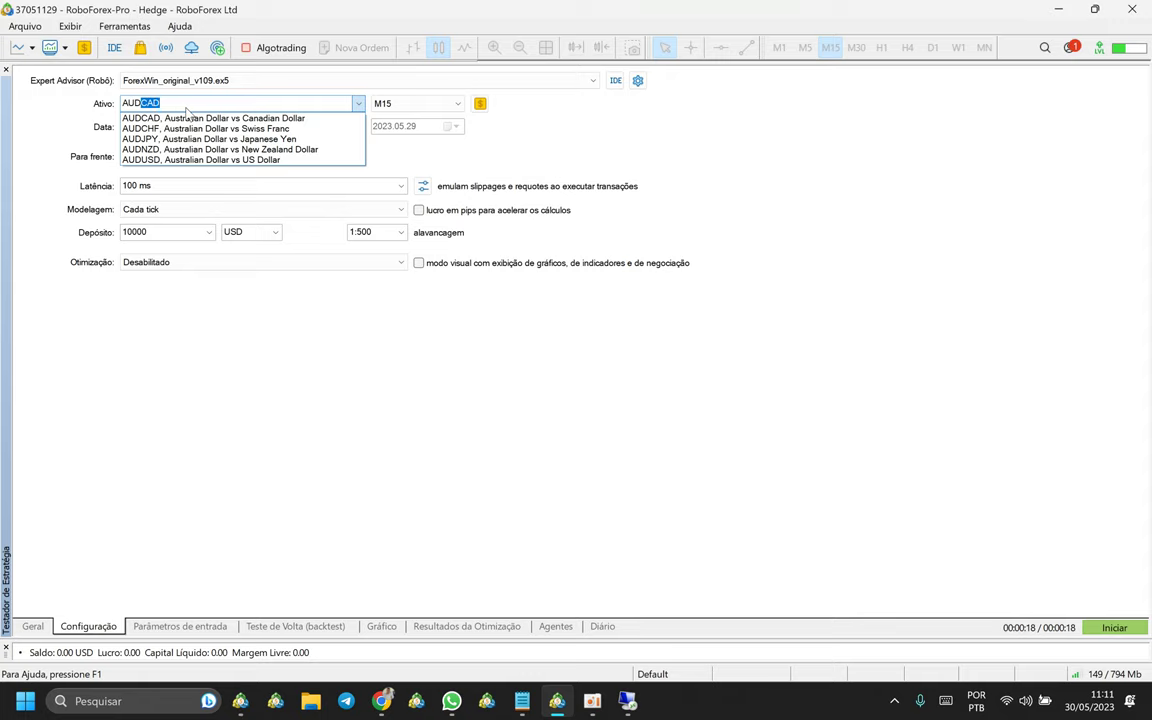
click(178, 118)
click(174, 104)
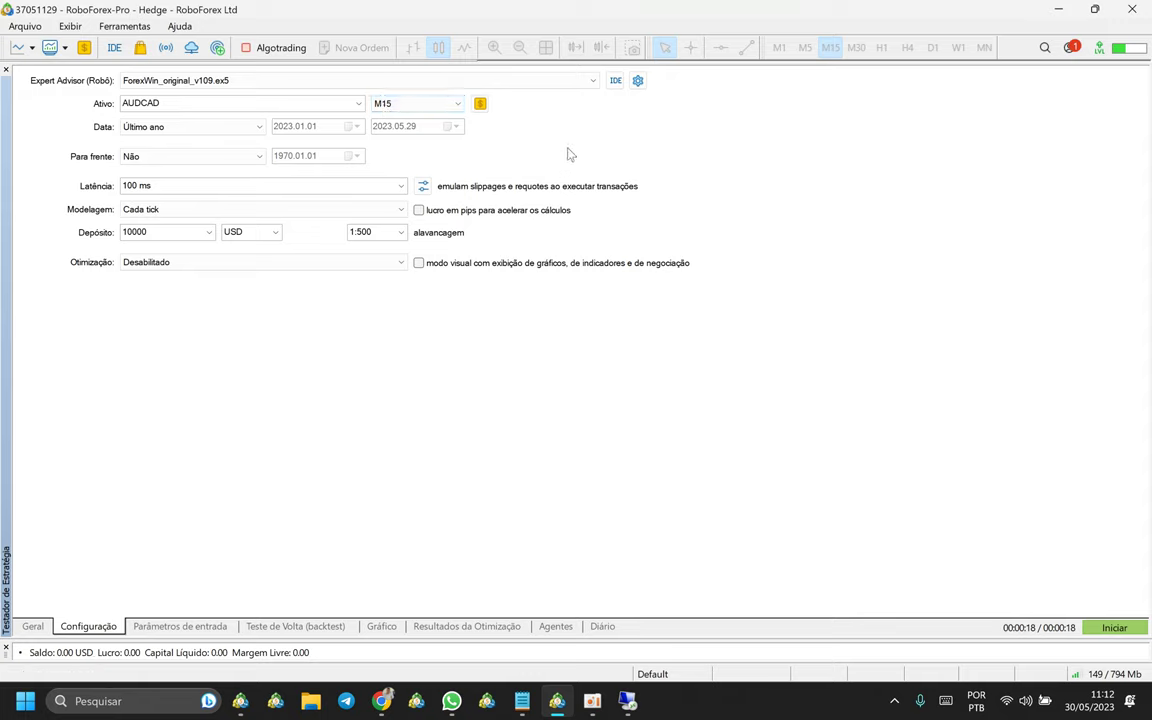
- Try a custom test period starting 2020.01.01, and return the period to Último ano
click(142, 131)
click(153, 168)
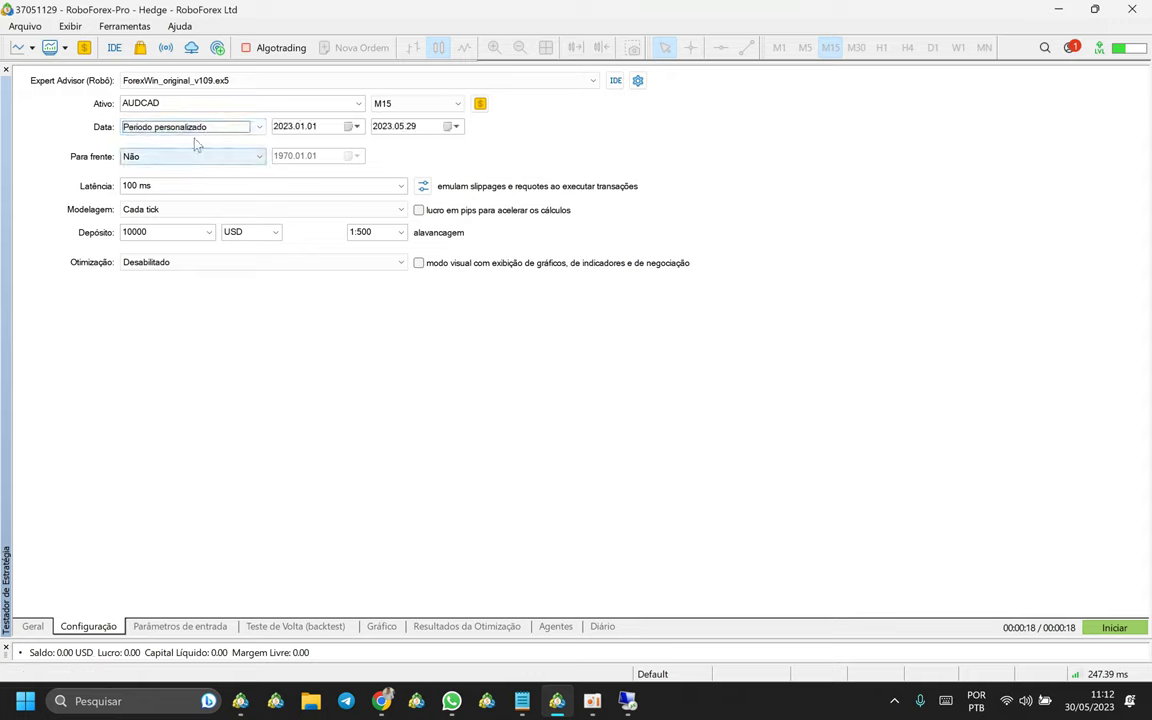
click(283, 130)
click(535, 411)
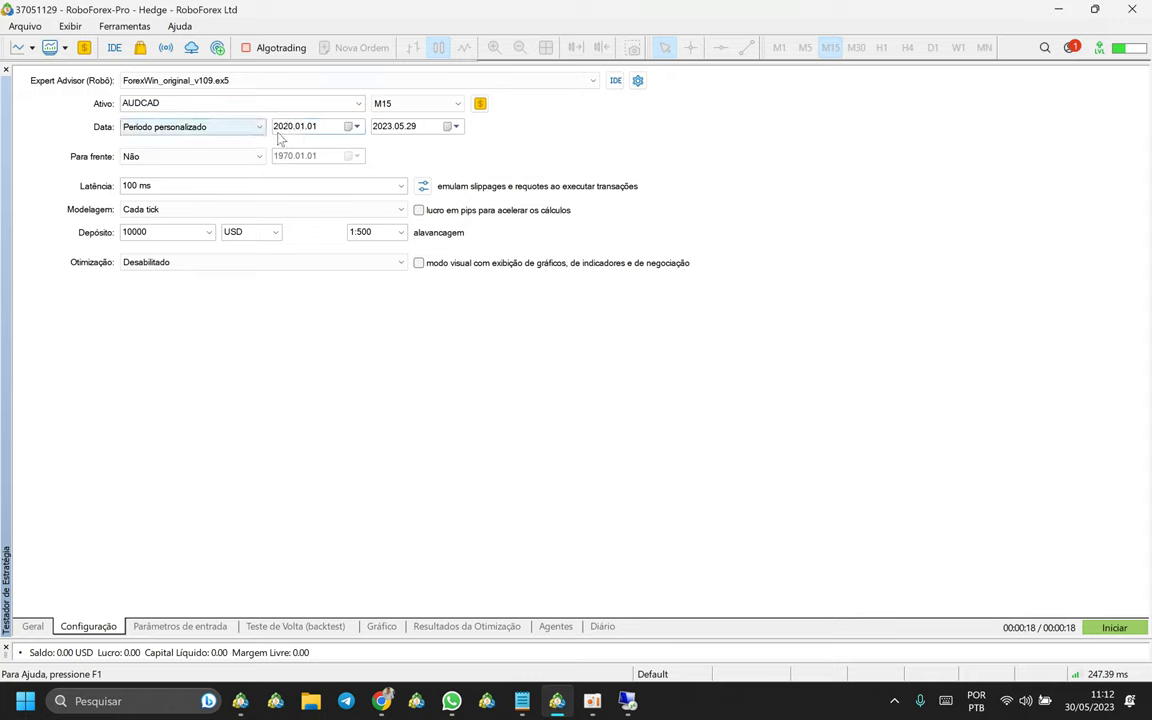
click(166, 128)
click(155, 145)
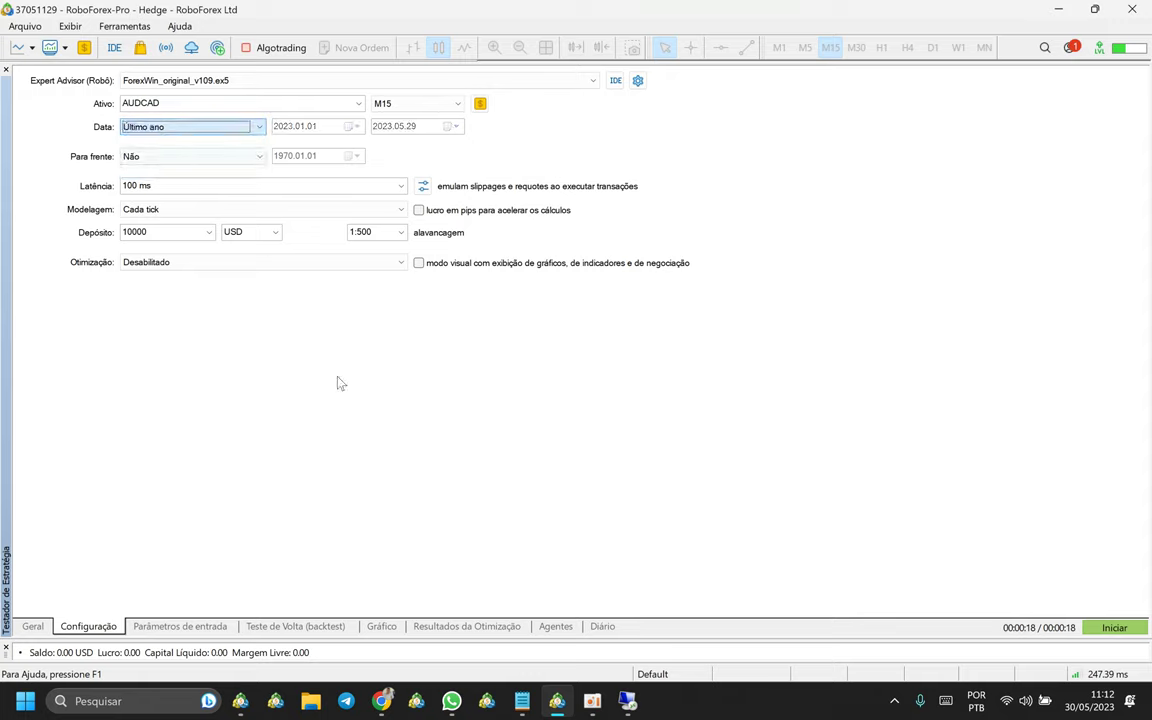
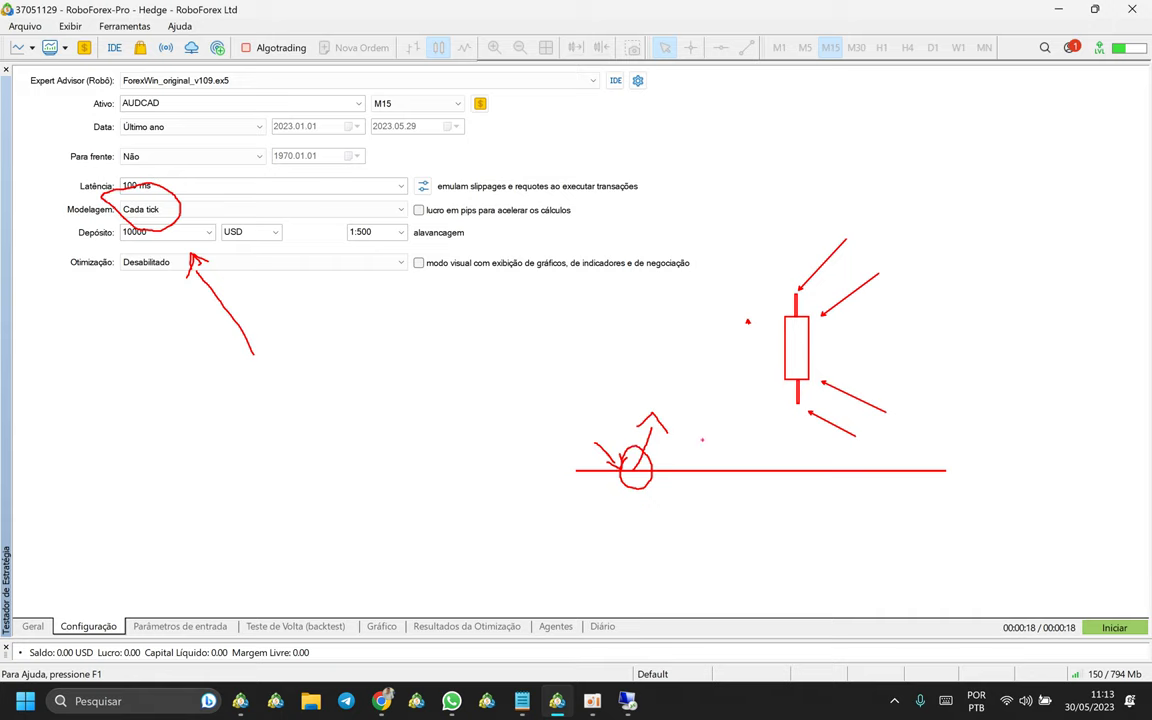
key(super+space)
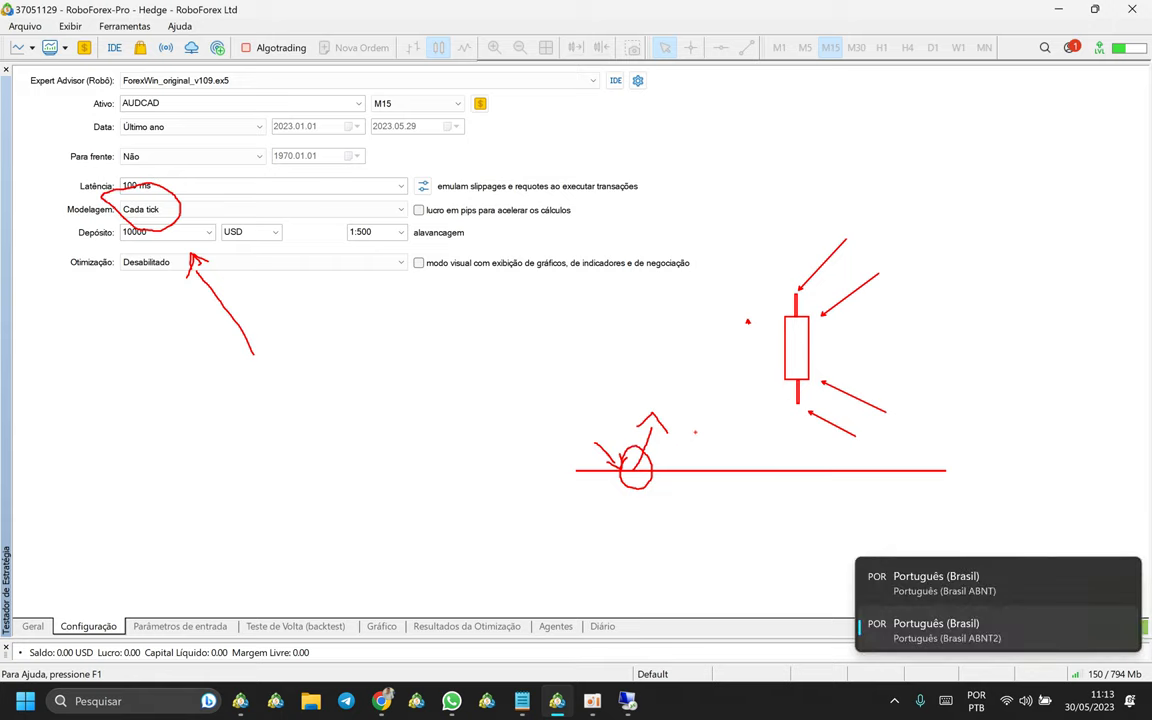
drag(688, 407, 738, 482)
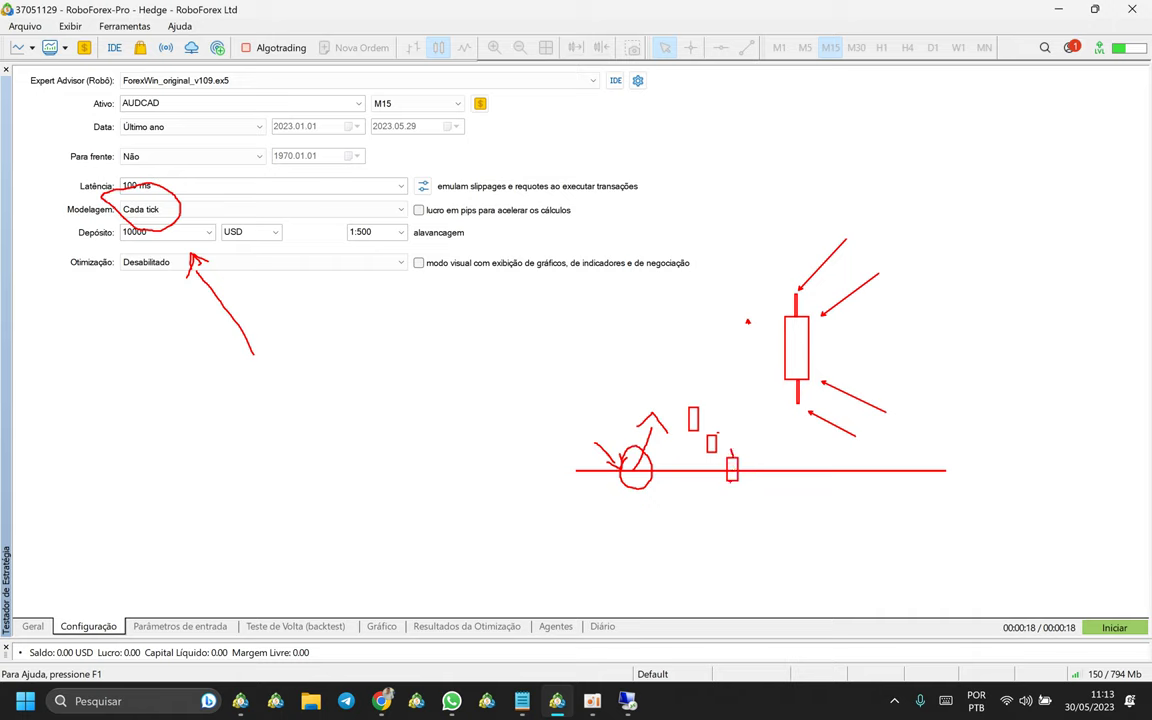
drag(733, 484, 736, 494)
drag(742, 480, 750, 481)
drag(757, 478, 760, 489)
mouse_move(150, 172)
mouse_down()
mouse_move(101, 176)
mouse_move(130, 218)
mouse_move(156, 182)
mouse_move(130, 172)
mouse_up()
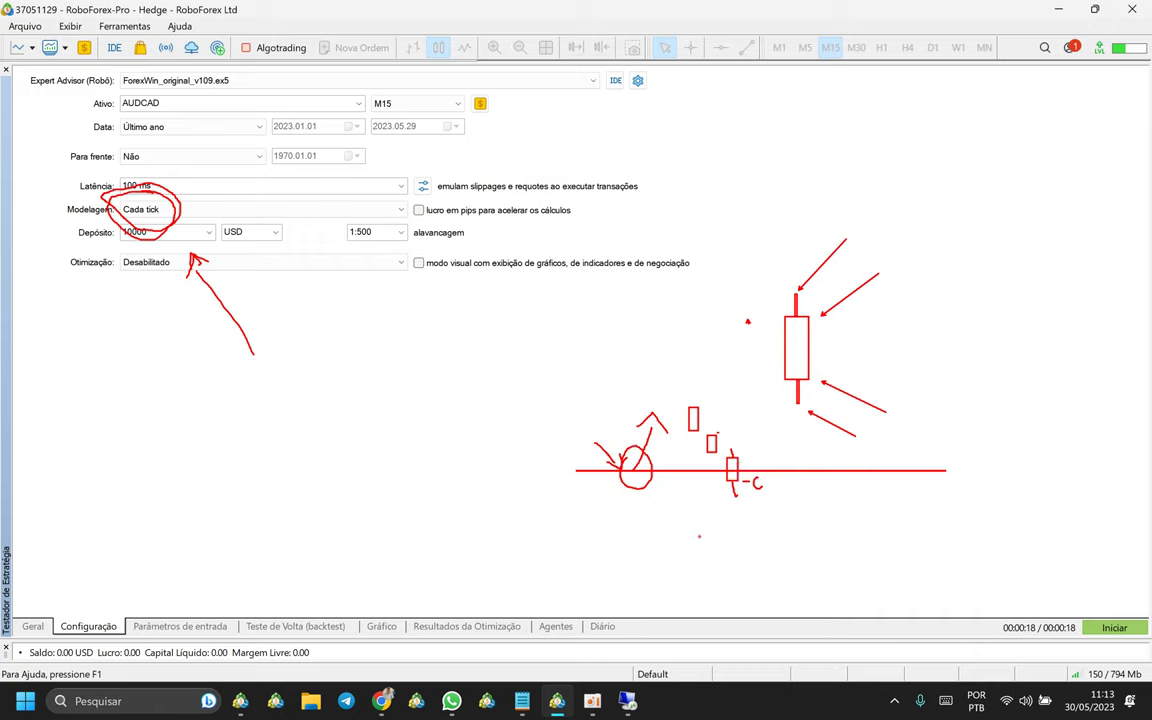
mouse_move(683, 532)
mouse_down()
mouse_move(703, 497)
mouse_move(717, 534)
mouse_up()
mouse_move(718, 432)
mouse_down()
mouse_move(719, 497)
mouse_move(742, 508)
mouse_move(760, 490)
mouse_move(746, 446)
mouse_move(712, 452)
mouse_up()
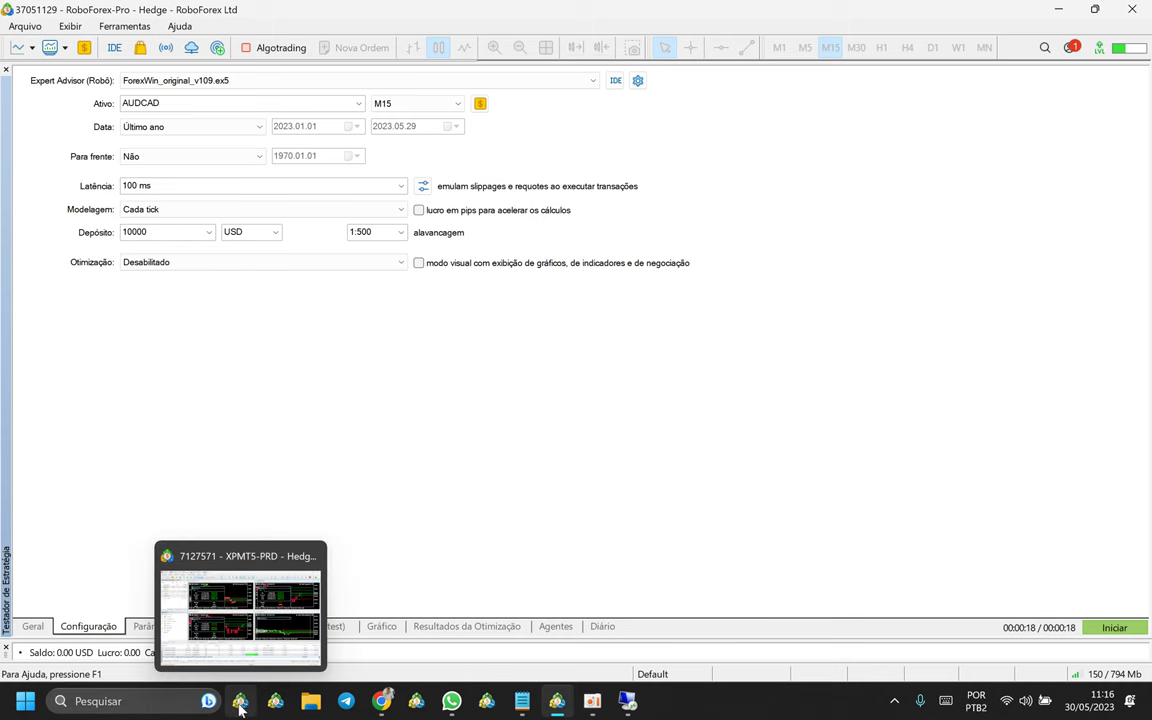
- Look at the live charts in the XPMT5-PRD MetaTrader terminal, and return to the RoboForex terminal to review the backtest graph and report
click(241, 702)
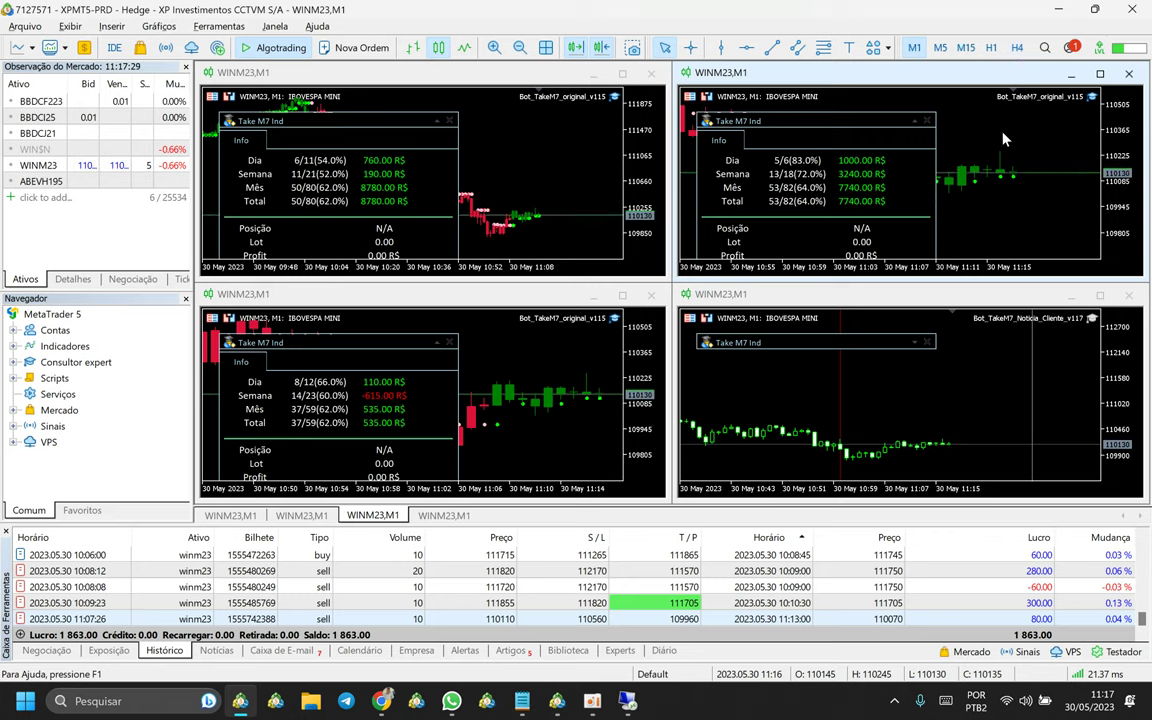
click(1058, 10)
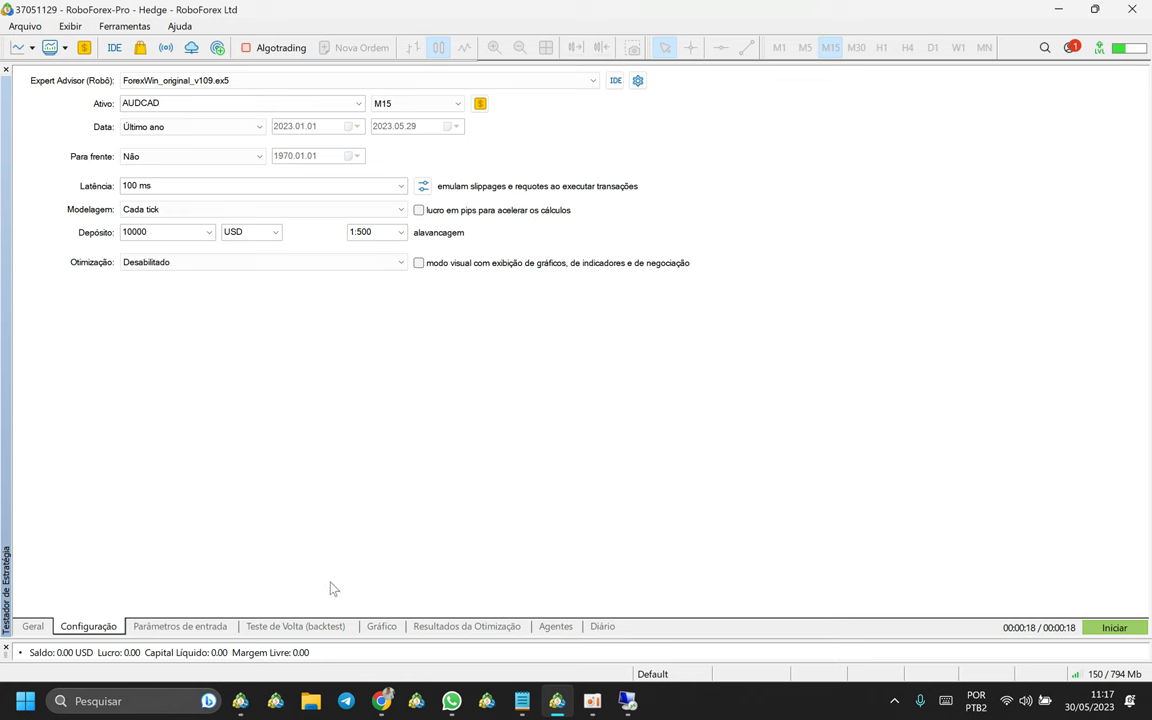
click(382, 626)
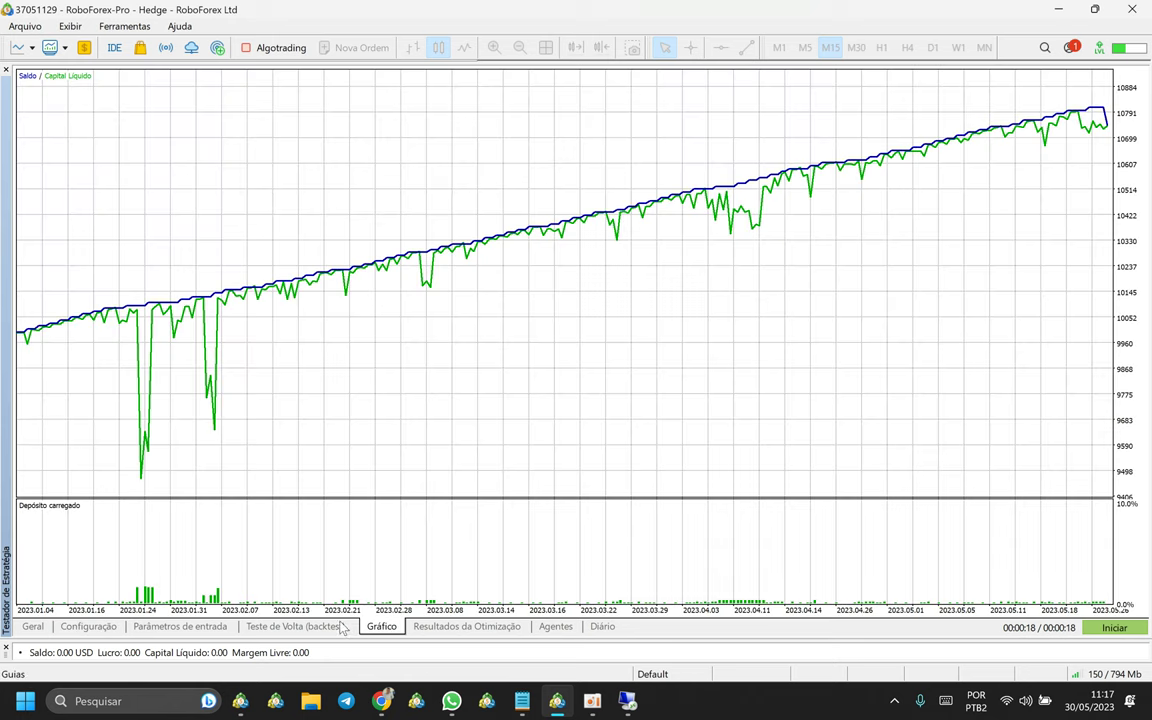
click(296, 626)
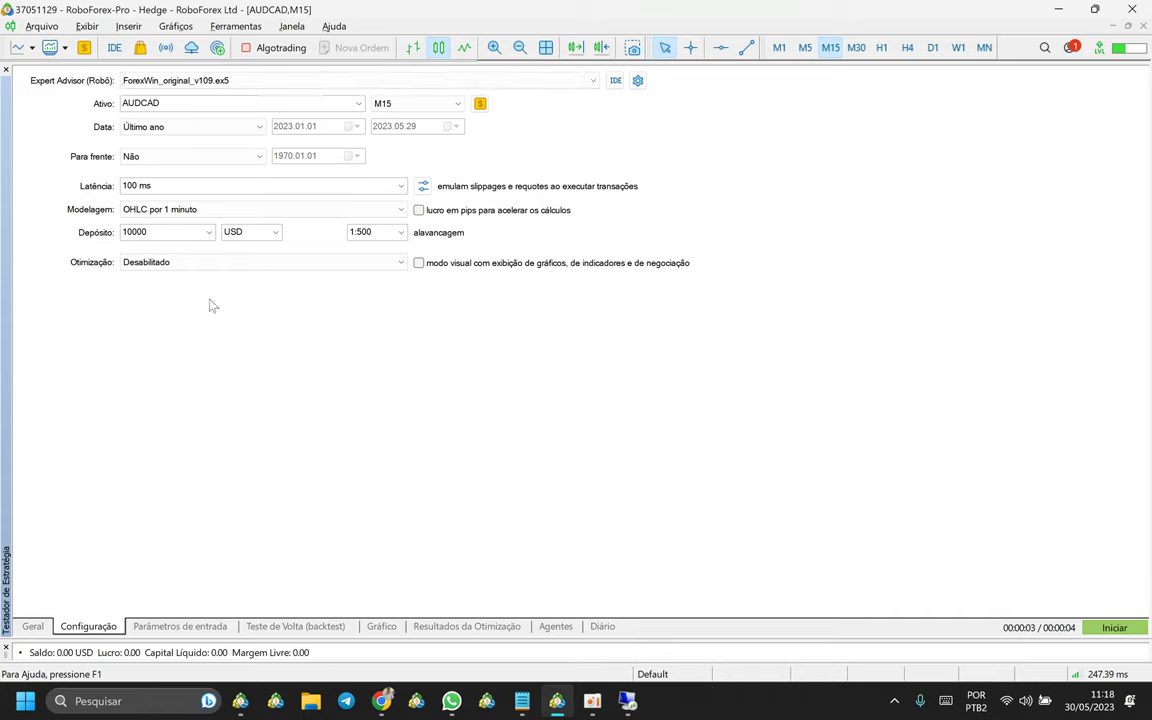
- Run the AUDCAD backtest with OHLC por 1 minuto modelling, and open its results report
click(150, 212)
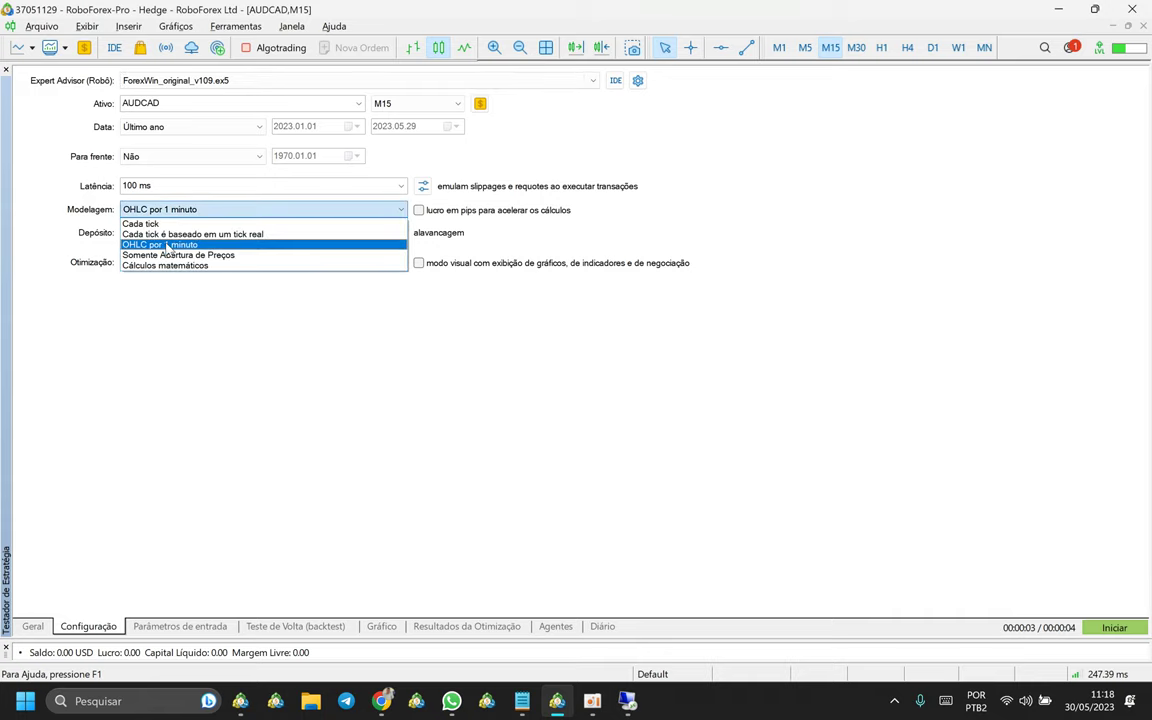
click(155, 244)
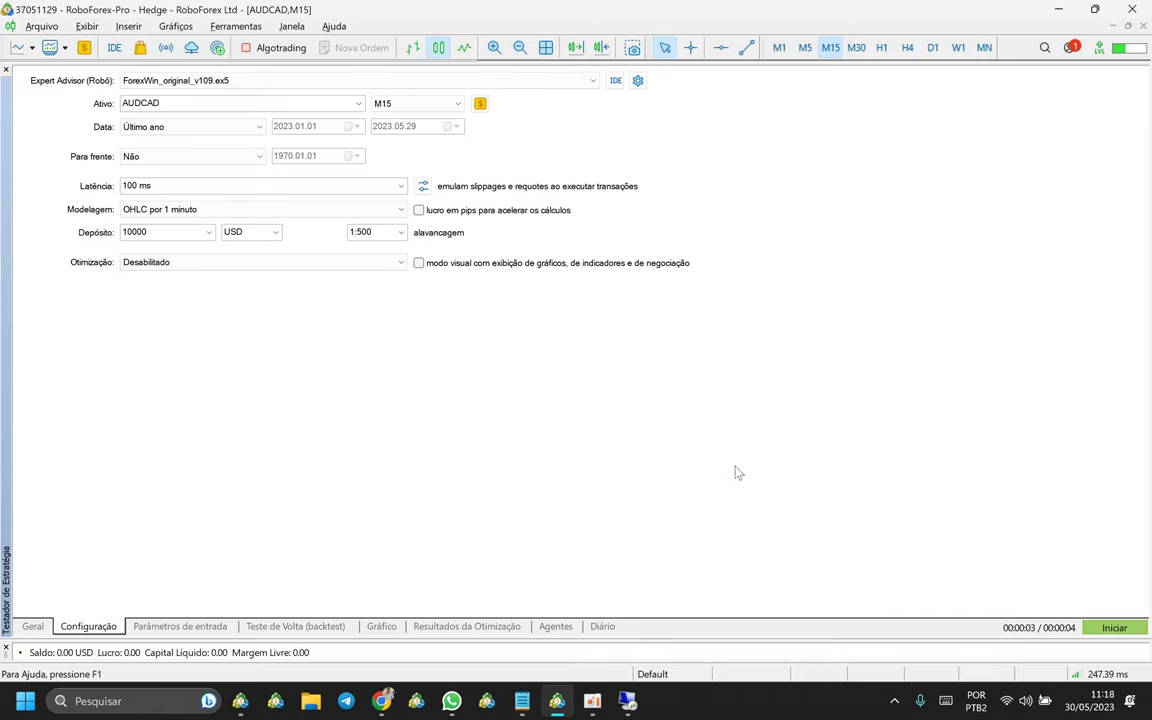
click(1114, 627)
click(262, 626)
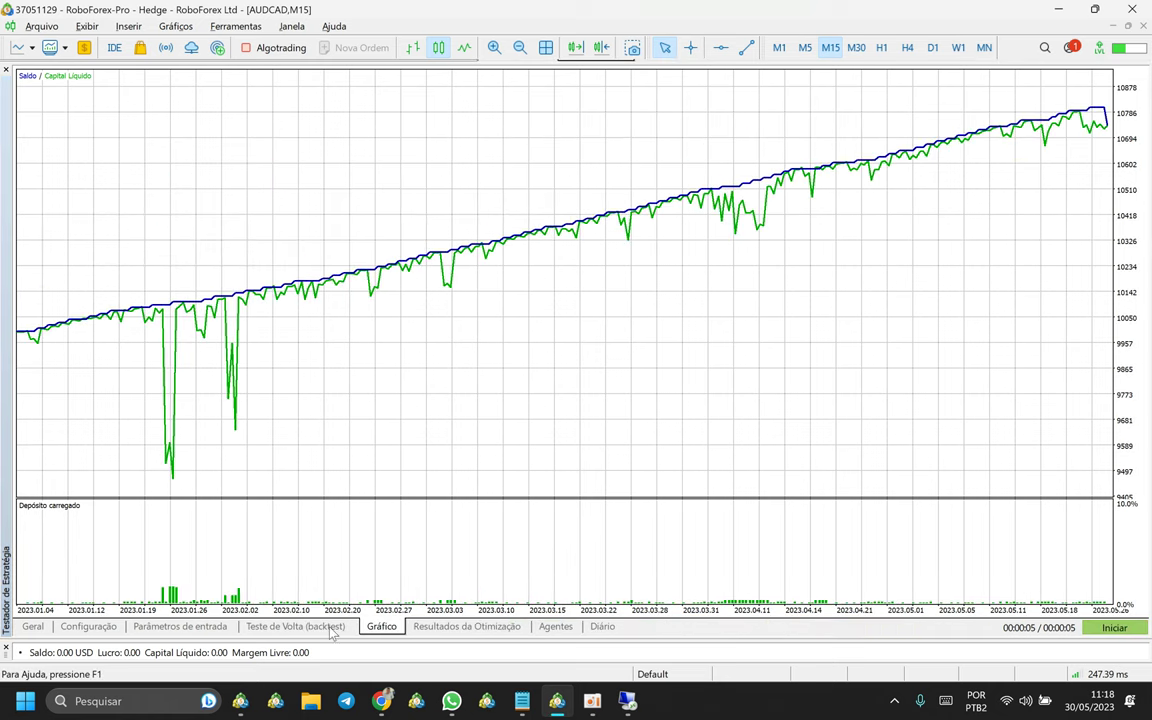
click(328, 628)
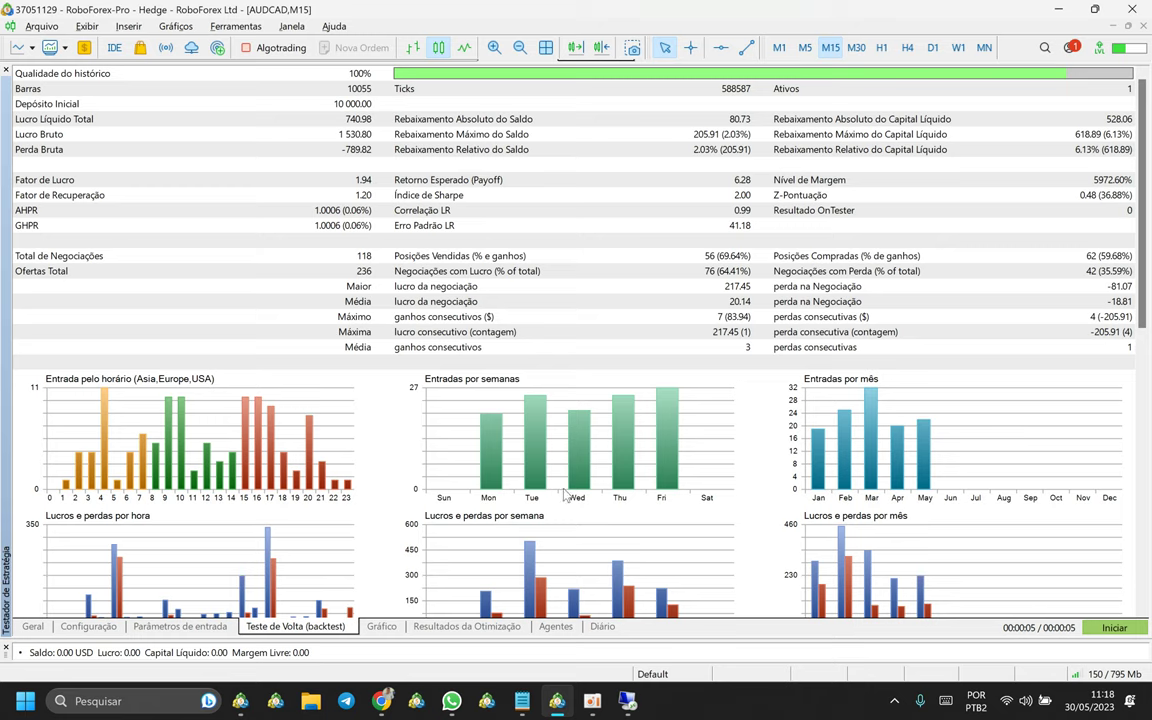
- Return to the test configuration and review the modelling options, keeping OHLC por 1 minuto selected
click(88, 626)
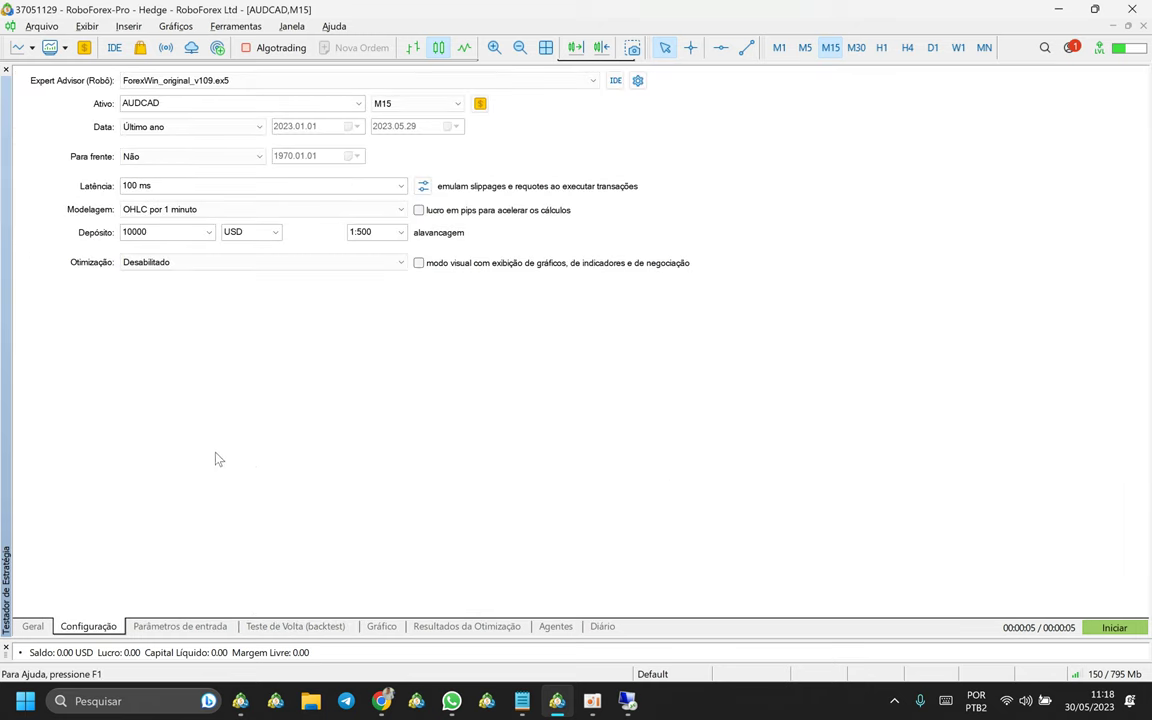
click(148, 209)
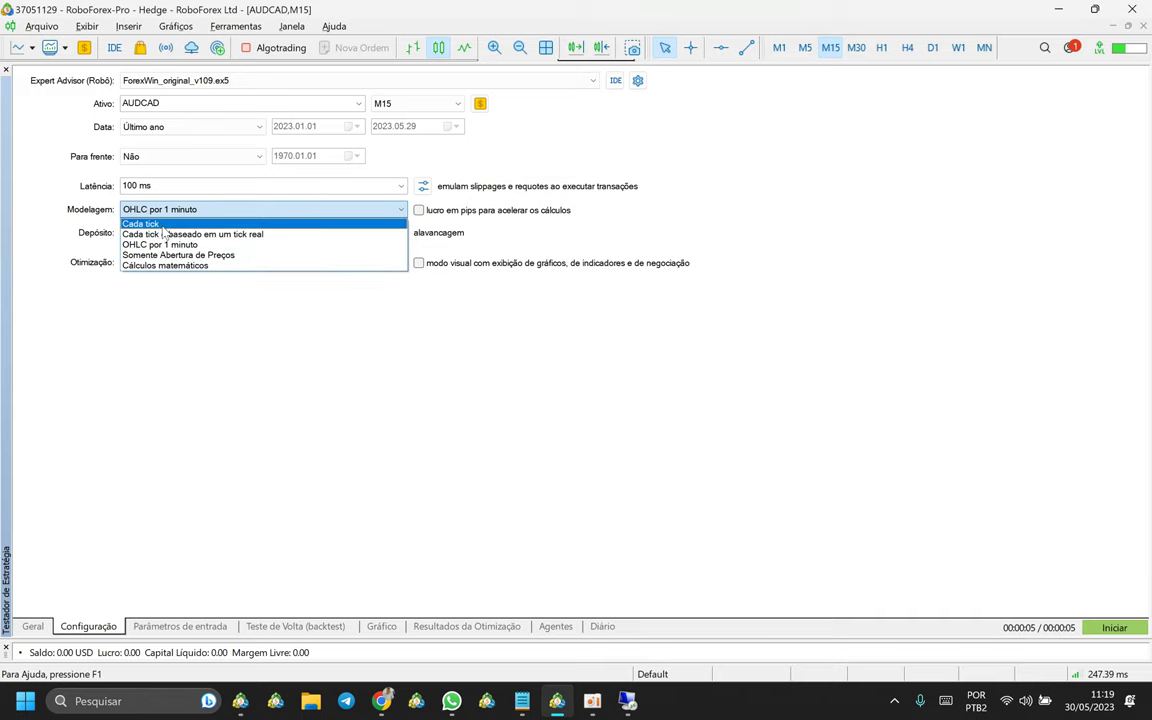
click(145, 244)
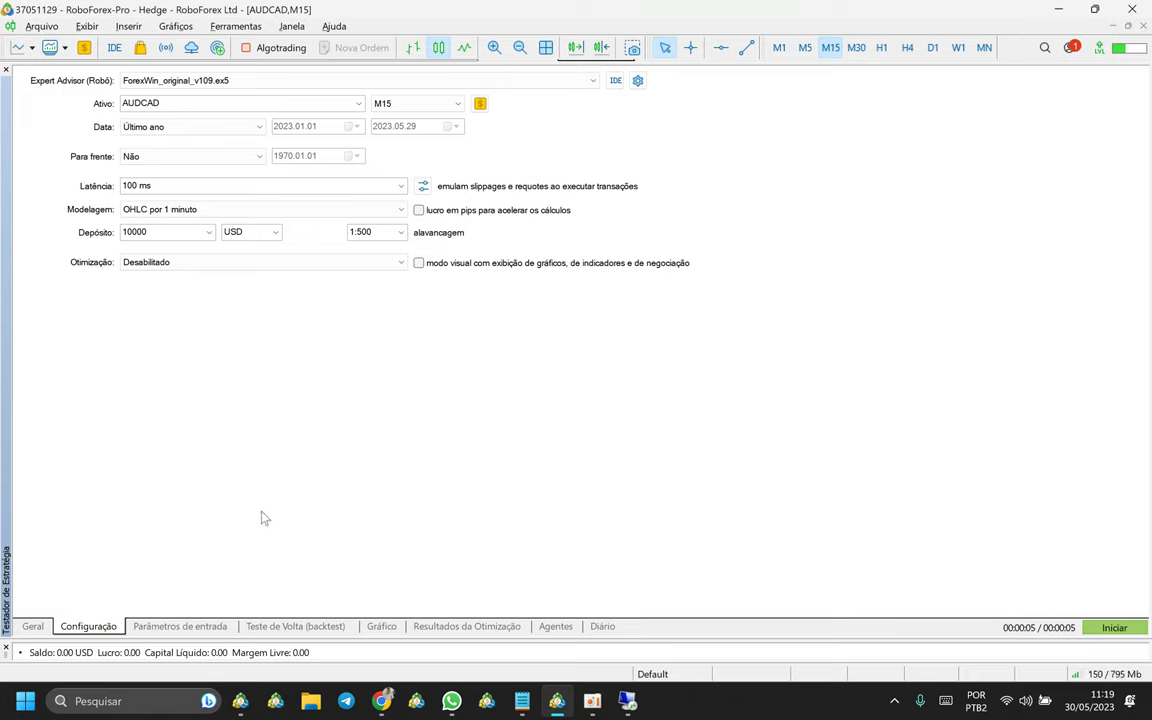
click(143, 212)
double_click(165, 230)
click(168, 231)
double_click(154, 231)
click(154, 231)
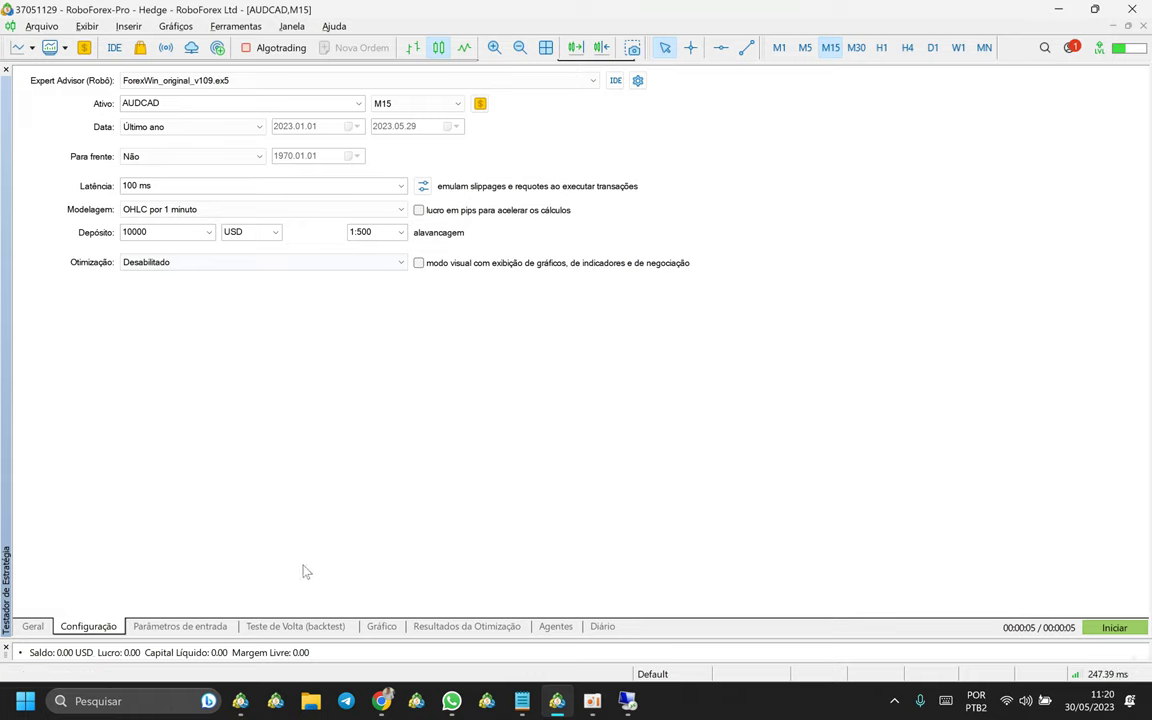